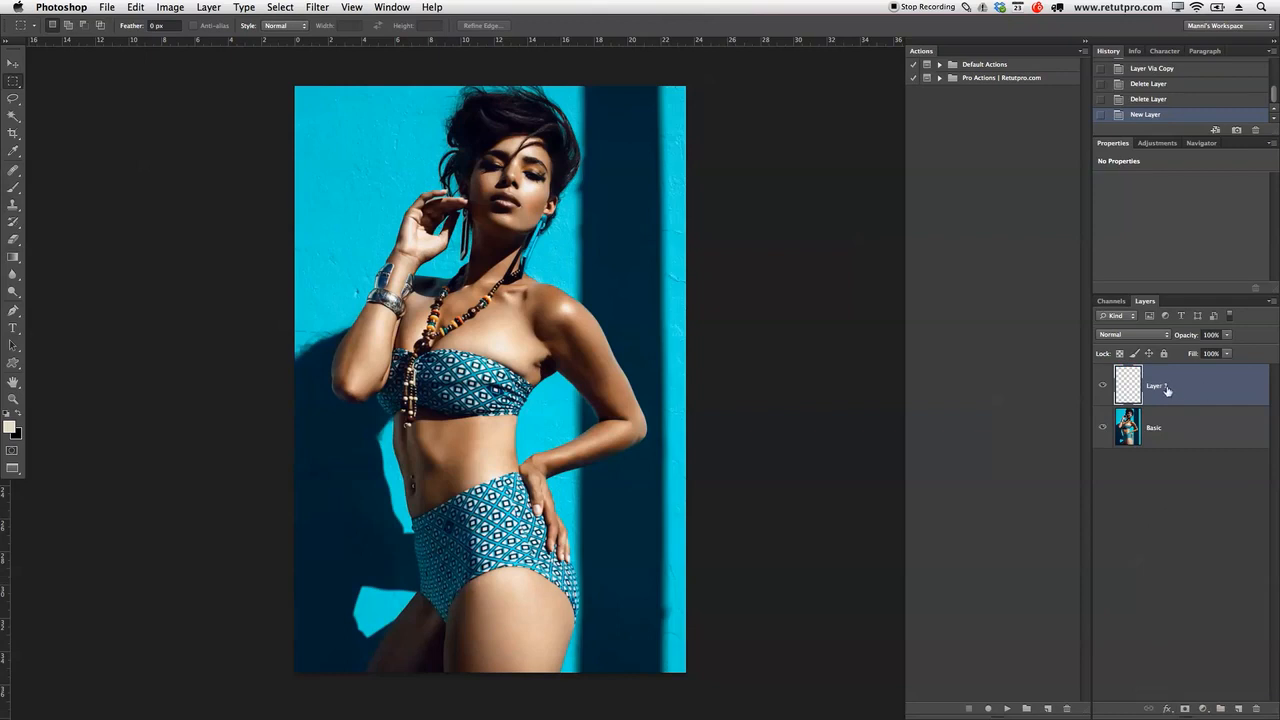
Step: Rename the layer to Soft, fill the whole canvas with 50% Gray, and deselect
key(BackSpace)
key(Return)
drag(263, 80, 706, 677)
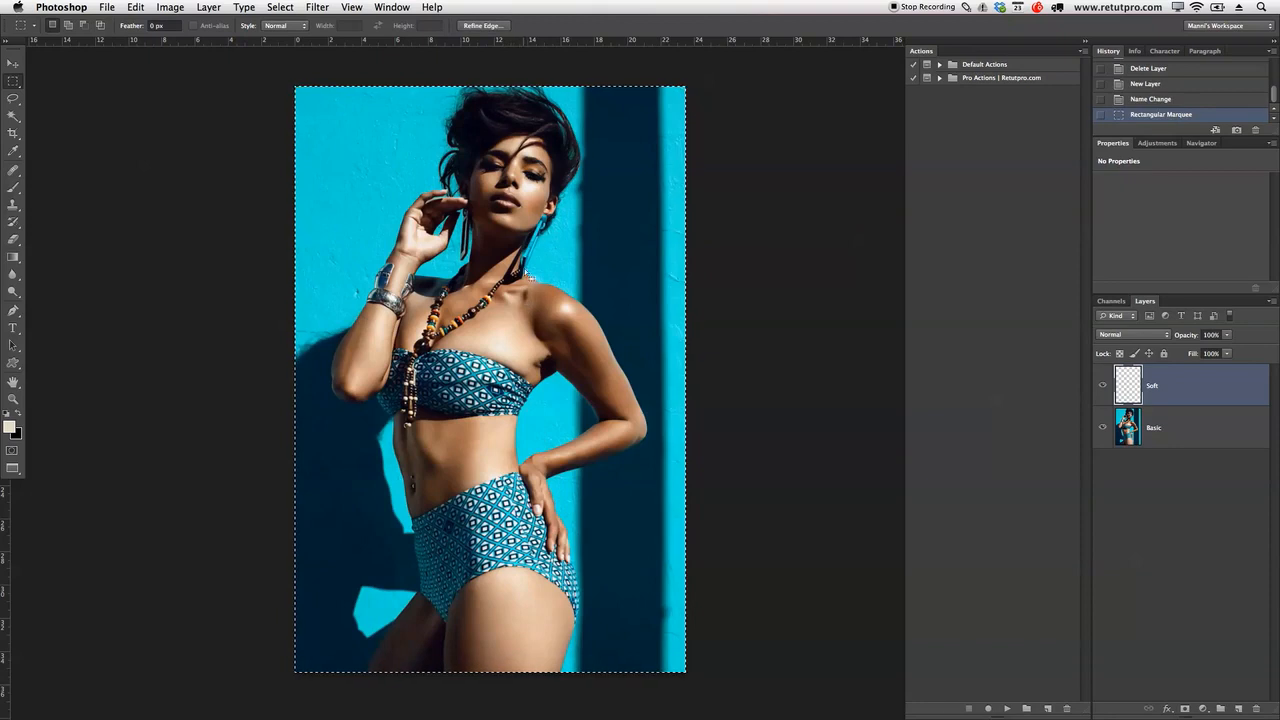
right_click(526, 251)
click(557, 421)
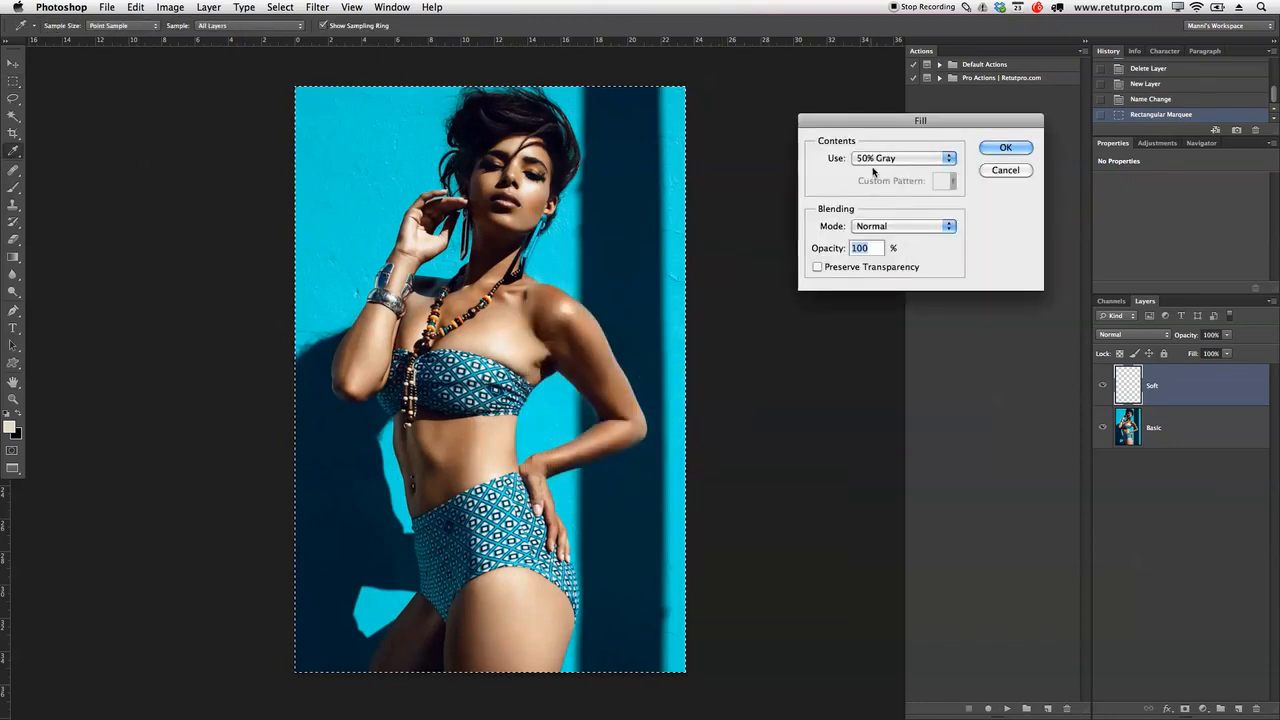
click(1003, 148)
key(super+d)
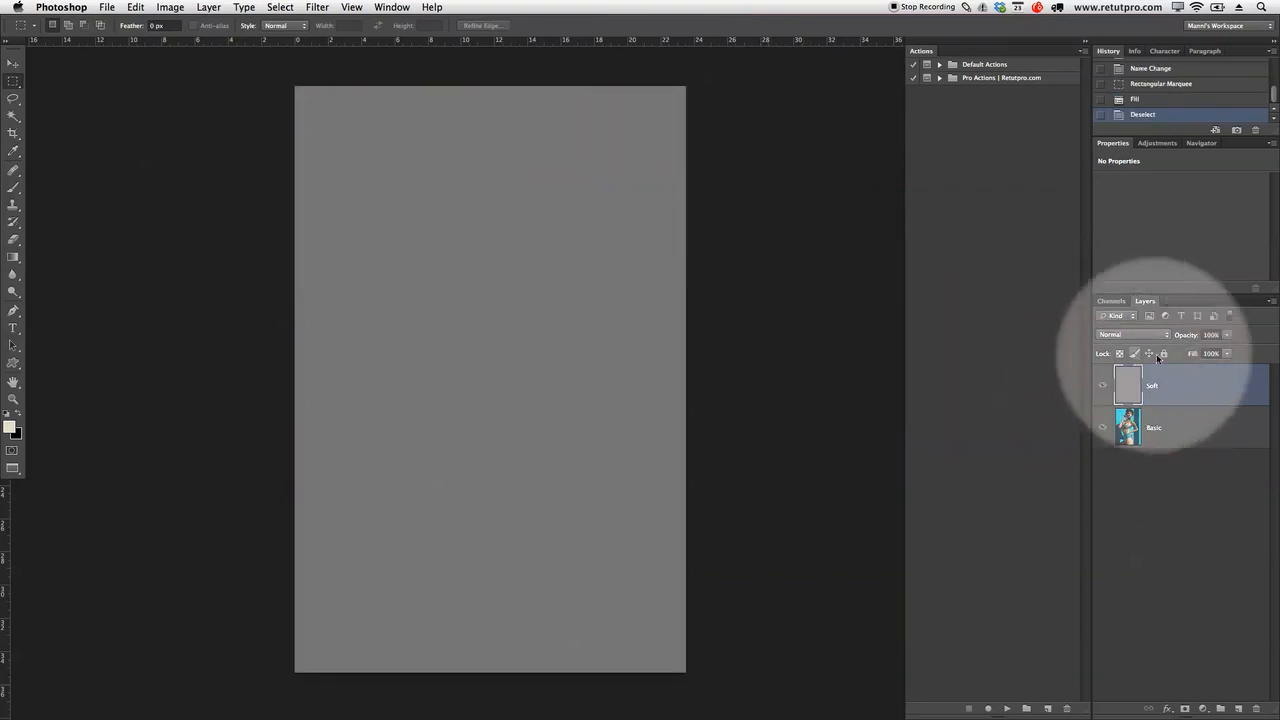
Step: Set the Soft layer to Soft Light and duplicate it as a layer named Hard
click(1138, 336)
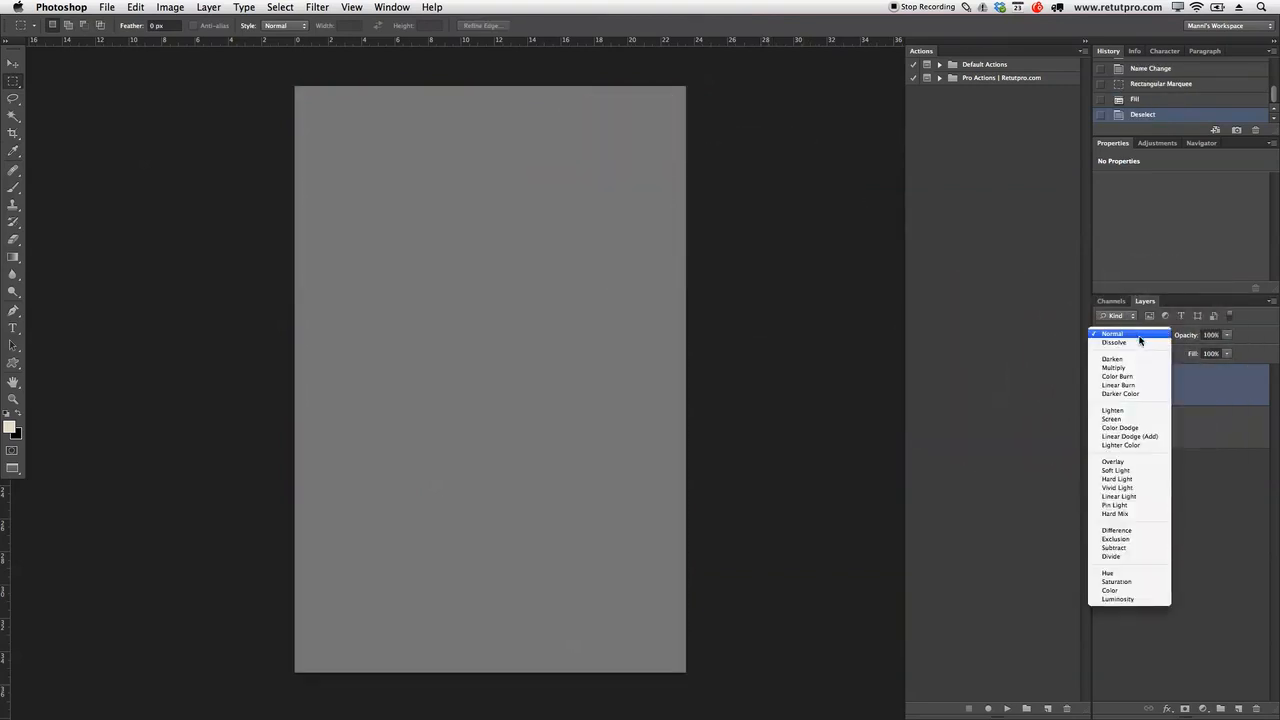
click(1118, 470)
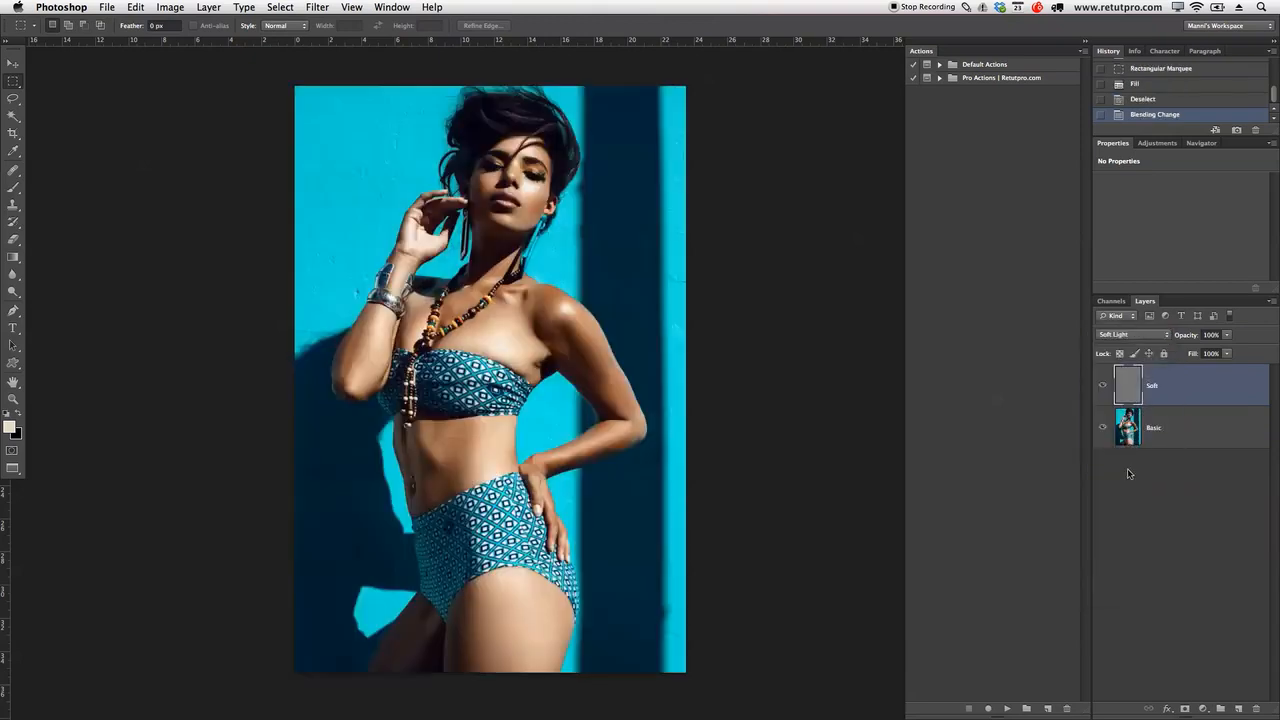
key(super+j)
double_click(1164, 388)
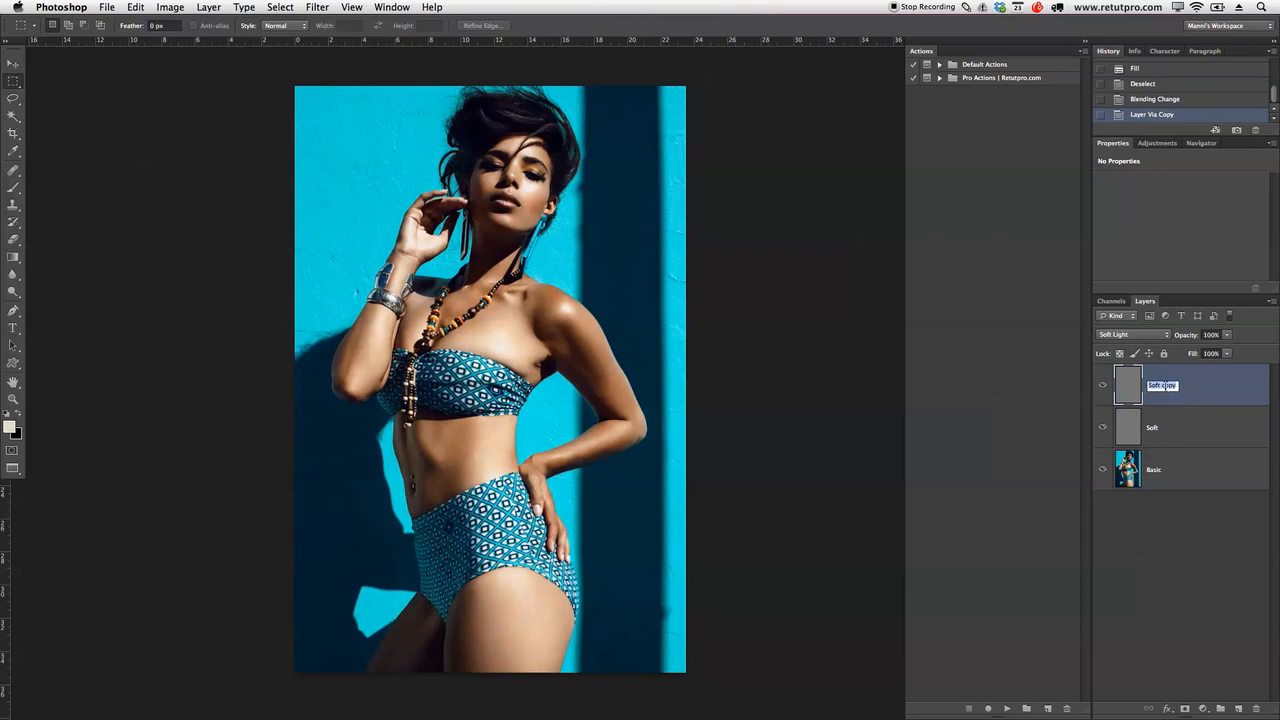
text(Hard)
key(Return)
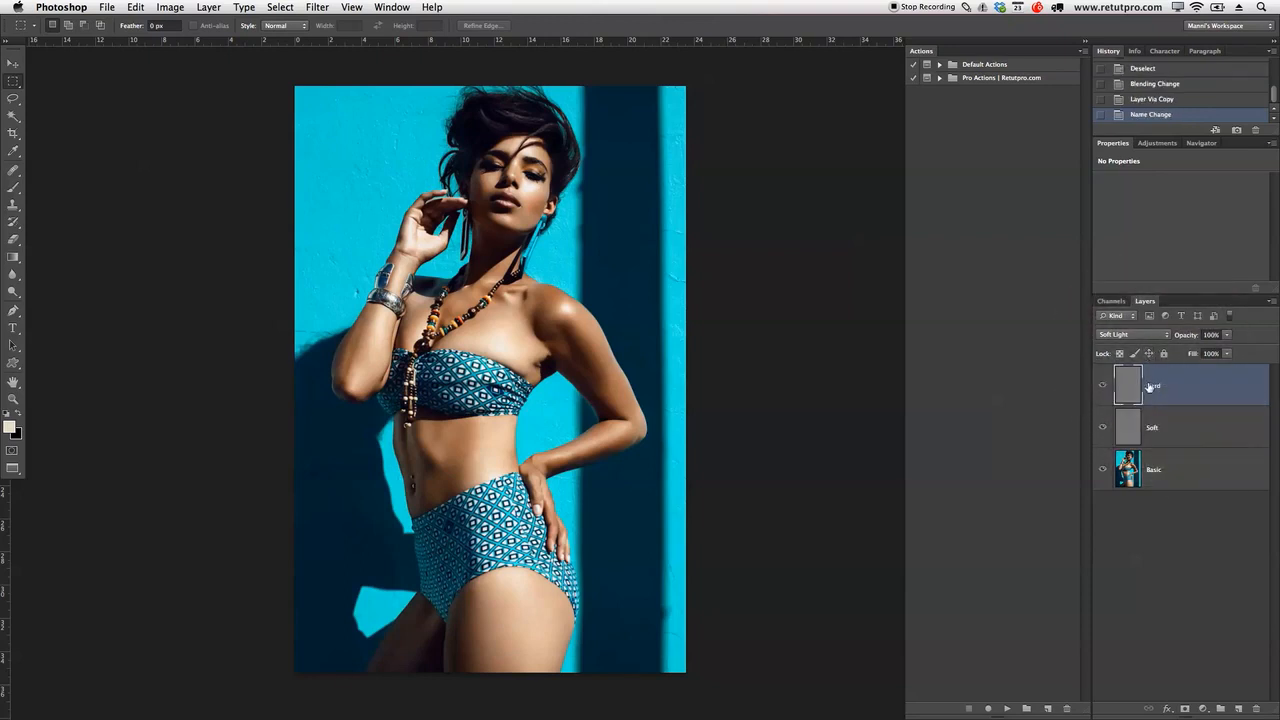
Step: Set Hard to Overlay and group it together with Soft
click(1144, 334)
click(1145, 325)
shift+click(1185, 427)
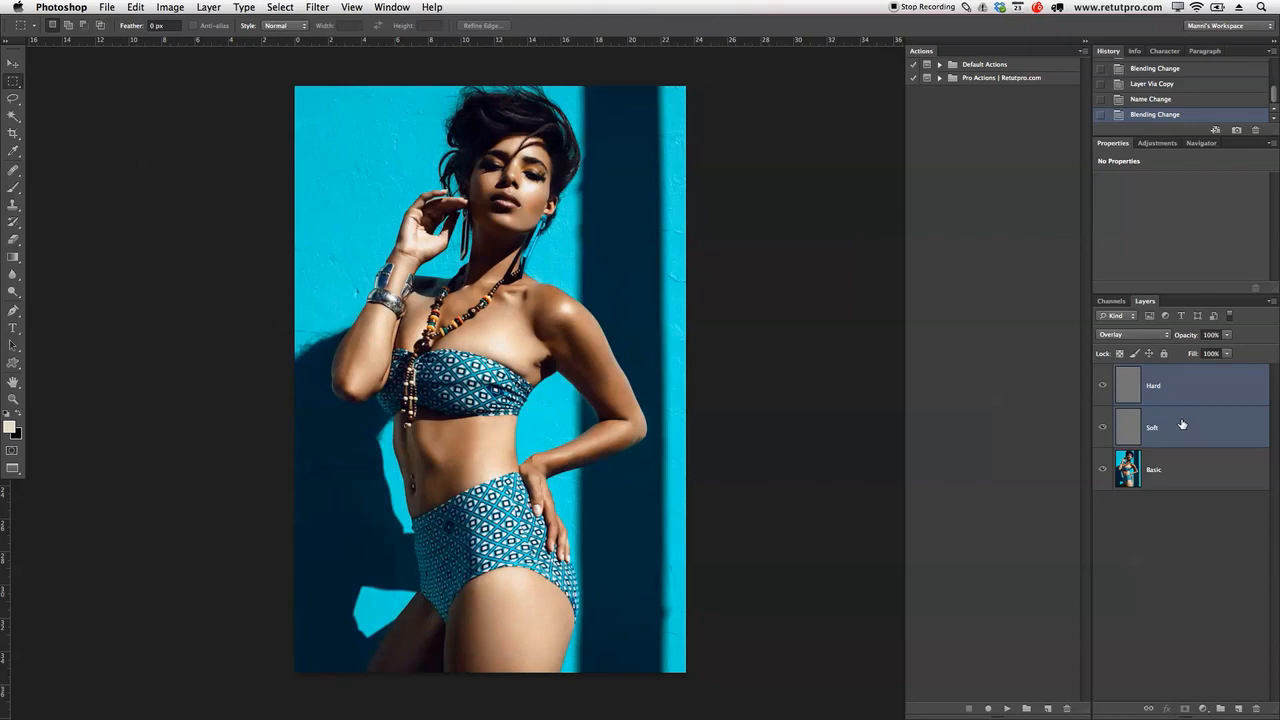
key(super+g)
Step: Rename Group 1 to D&B, then expand it to verify the Hard and Soft blend modes
double_click(1153, 373)
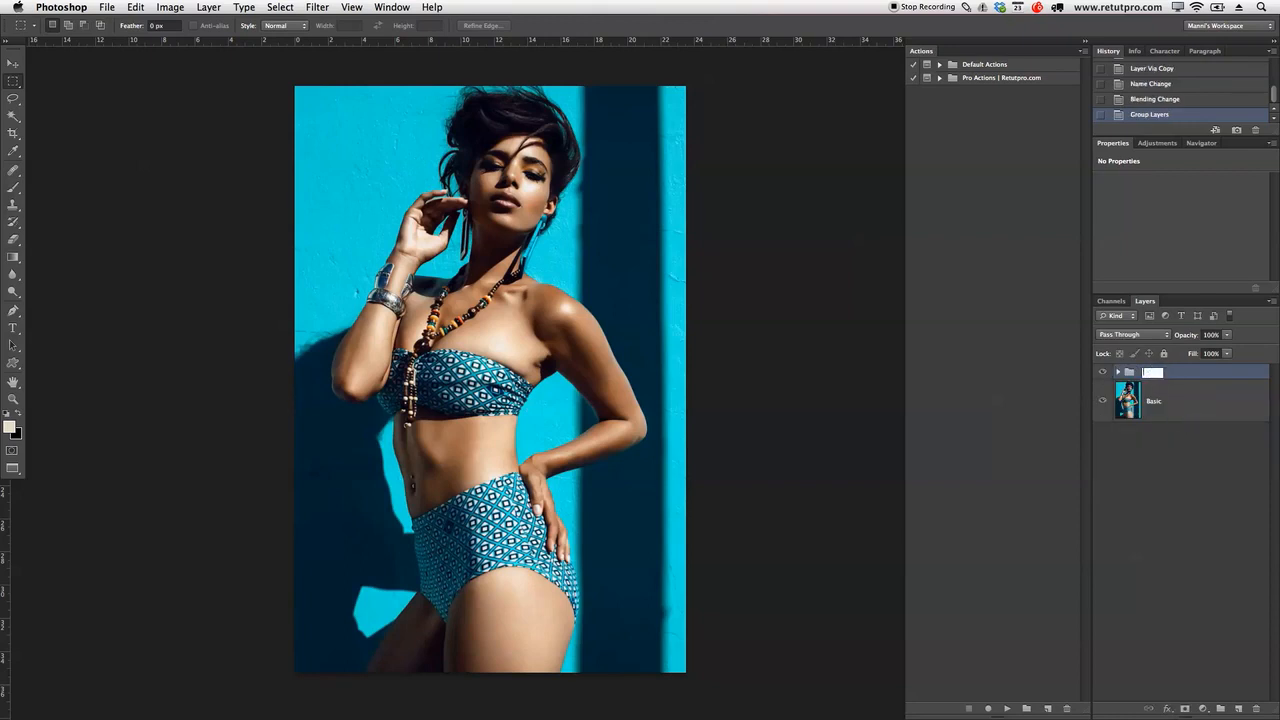
key(Return)
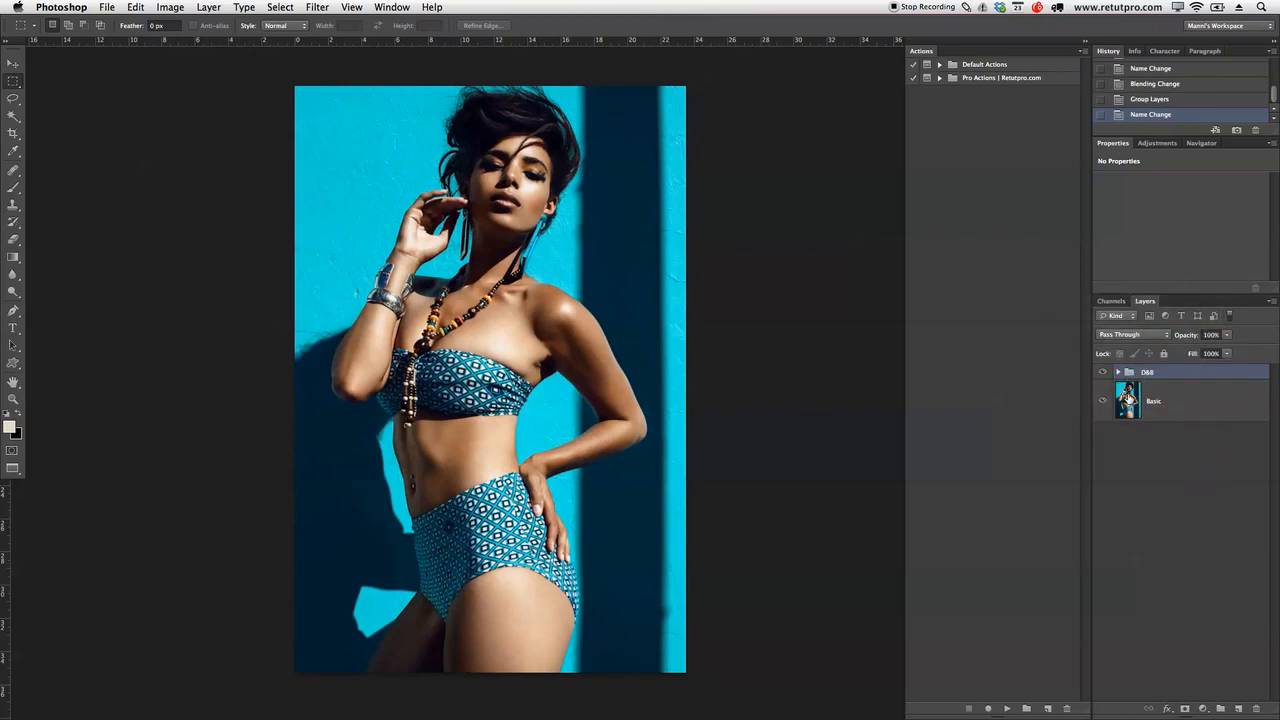
click(1119, 373)
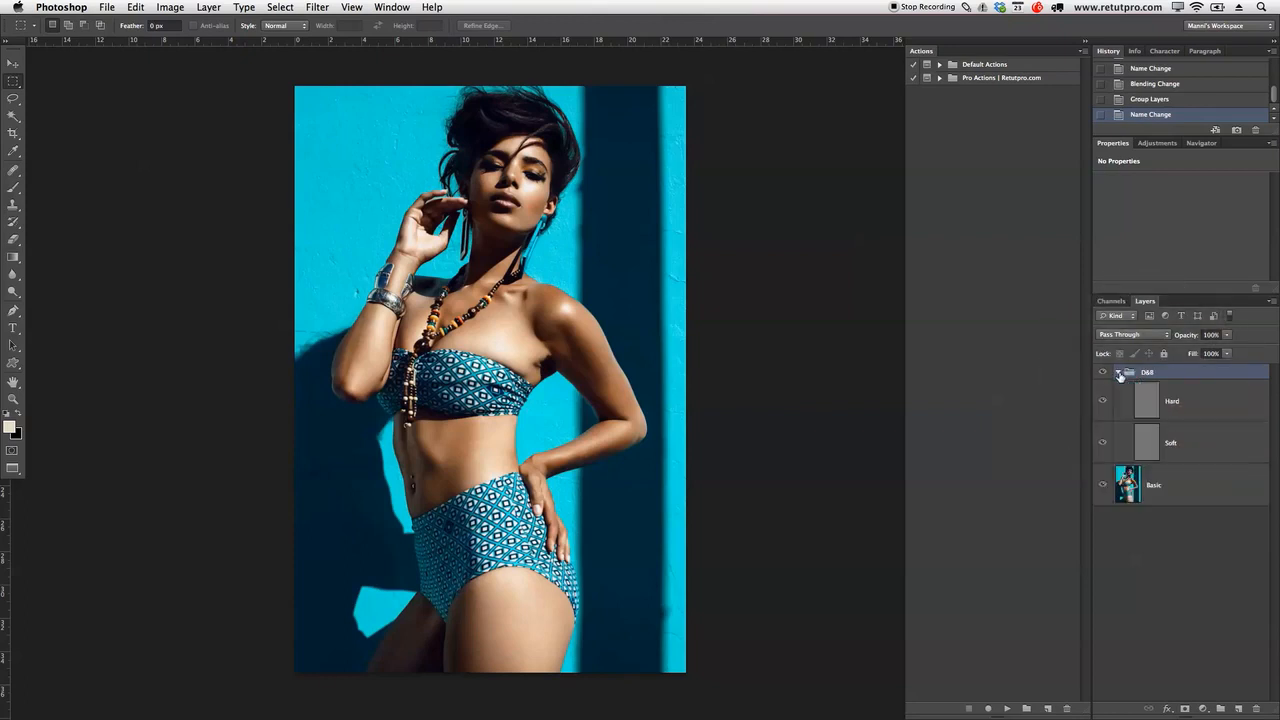
click(1199, 409)
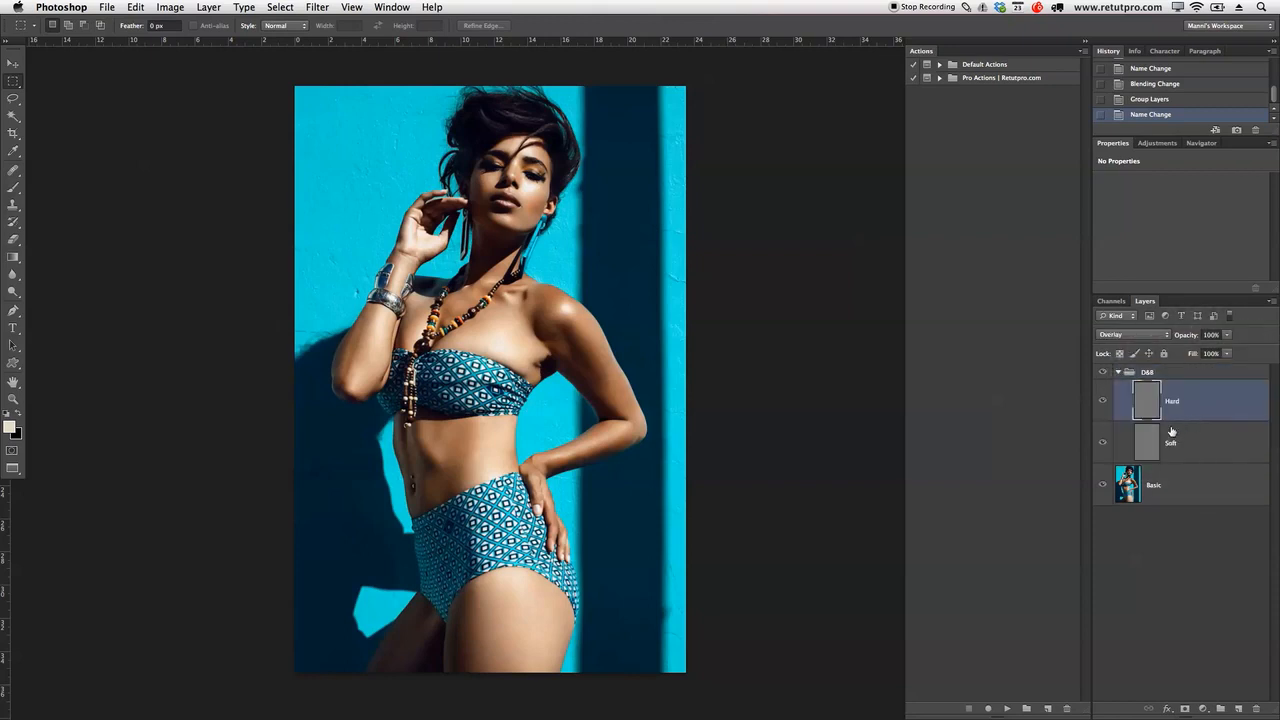
click(1188, 440)
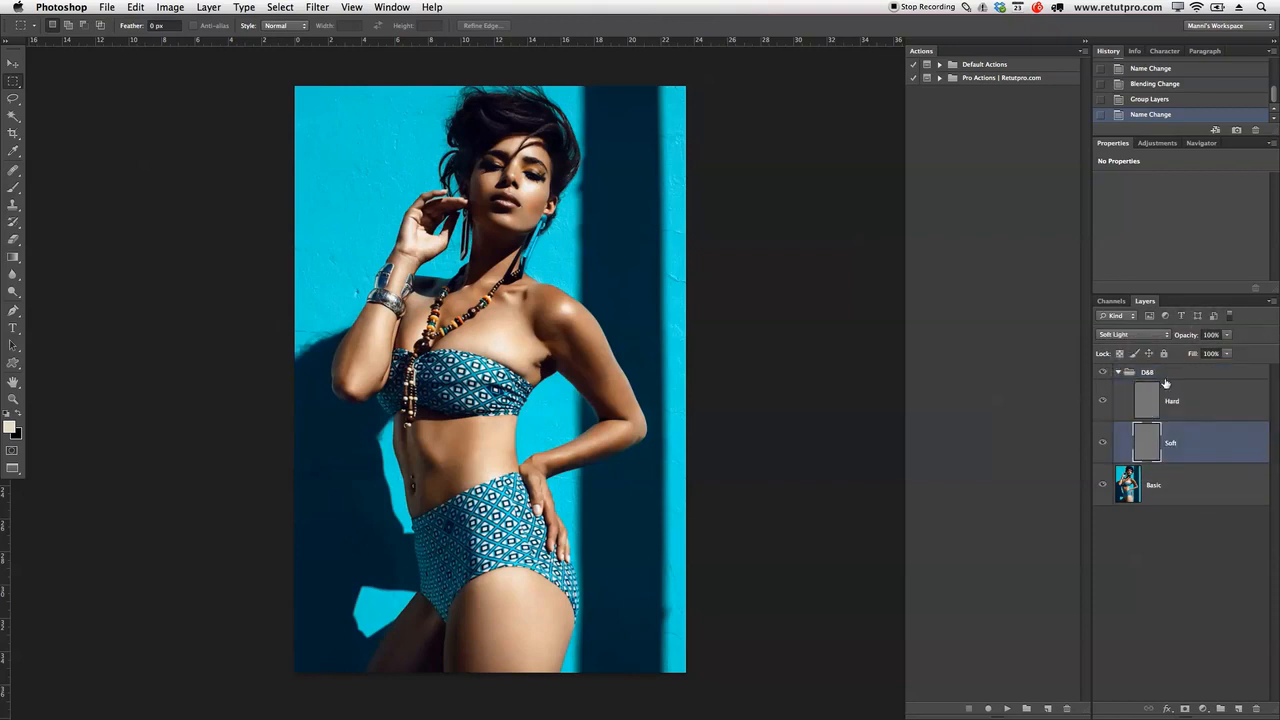
click(1120, 372)
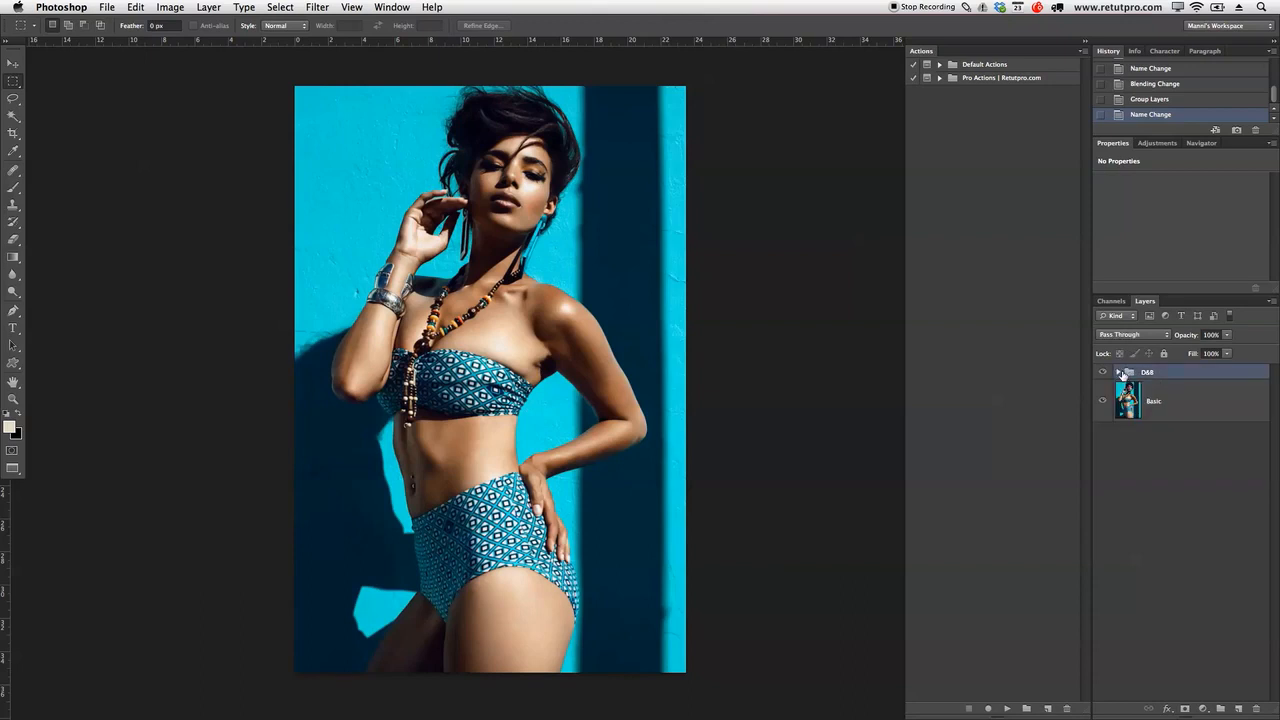
click(1116, 373)
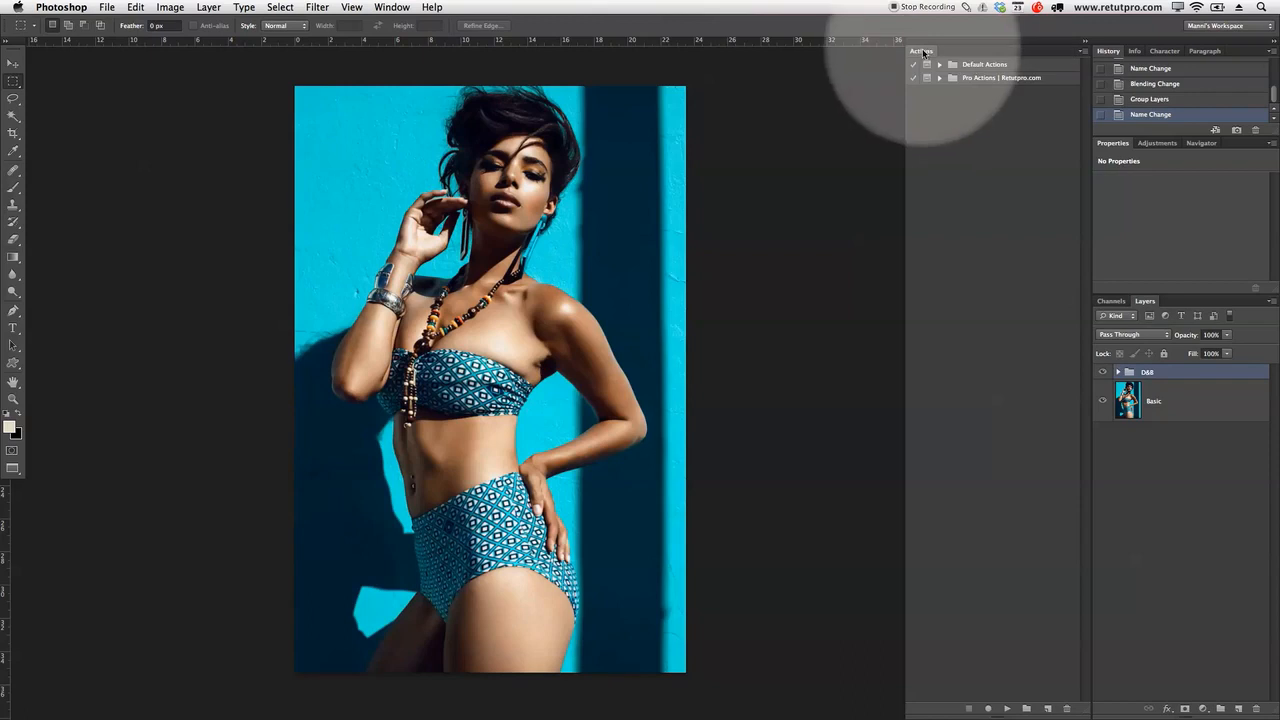
Step: Select the Dodge & Burn action in Pro Actions and delete the D&B group
click(940, 78)
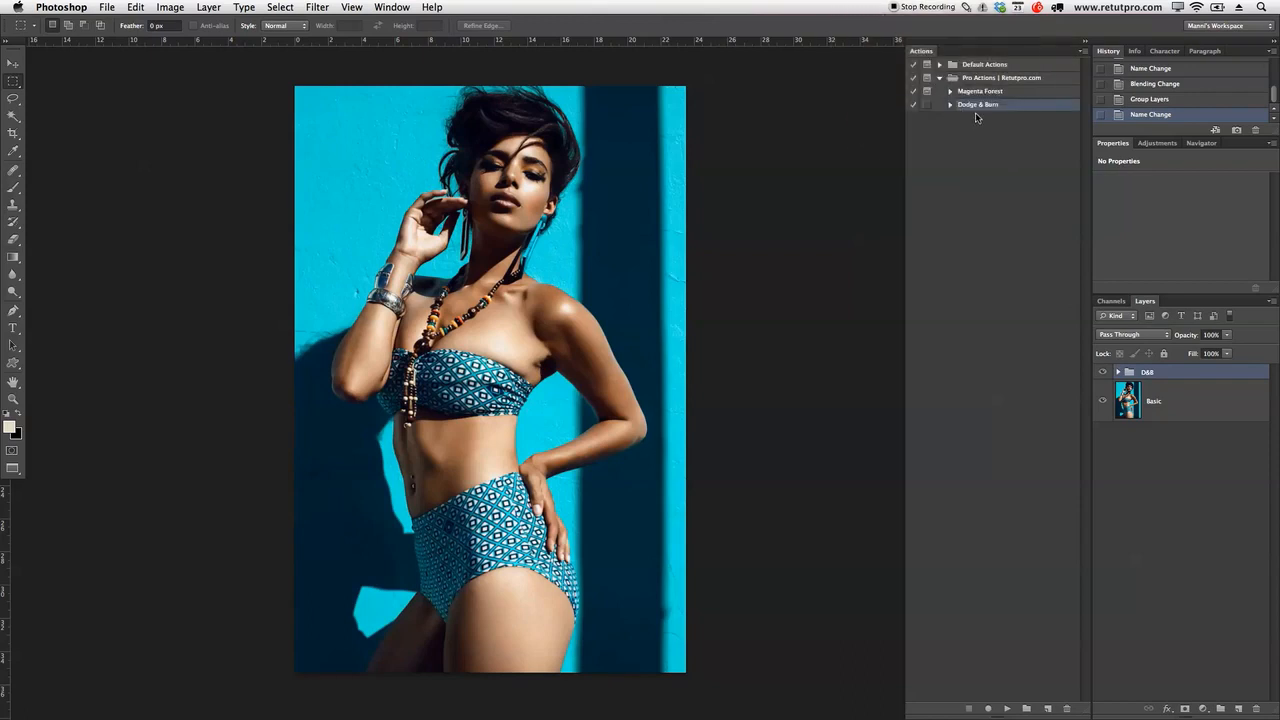
click(973, 107)
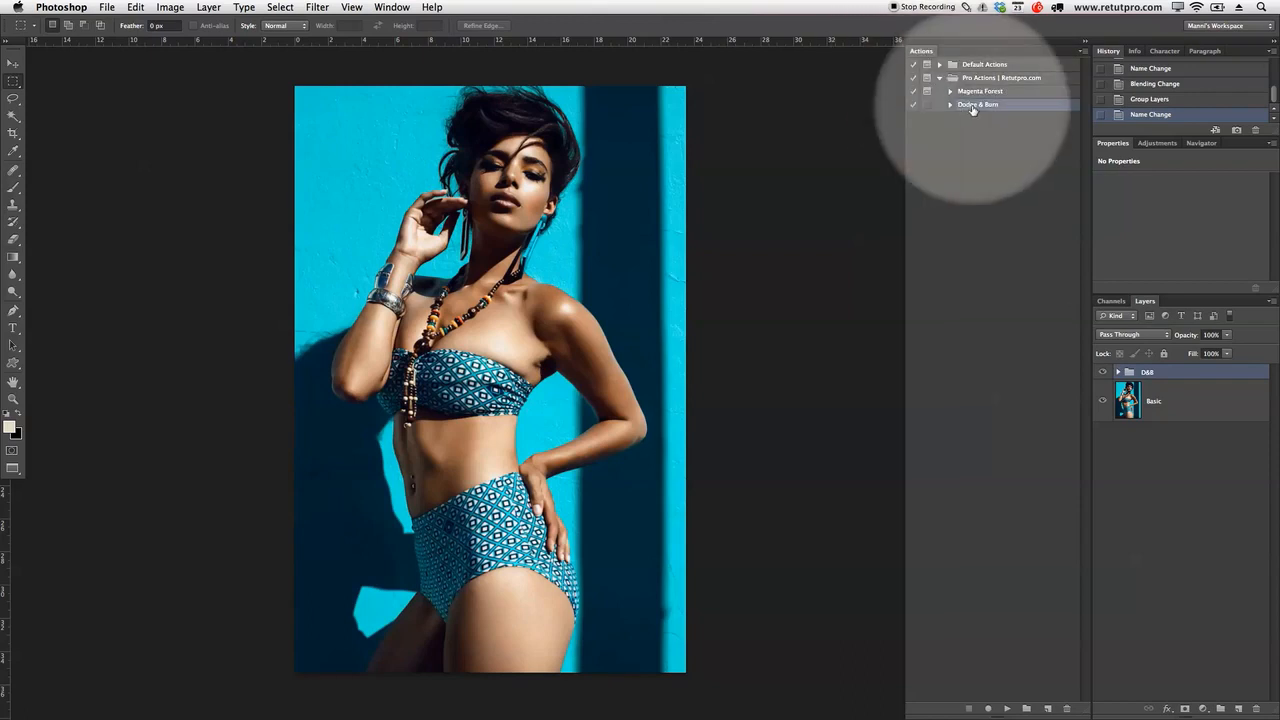
click(1008, 708)
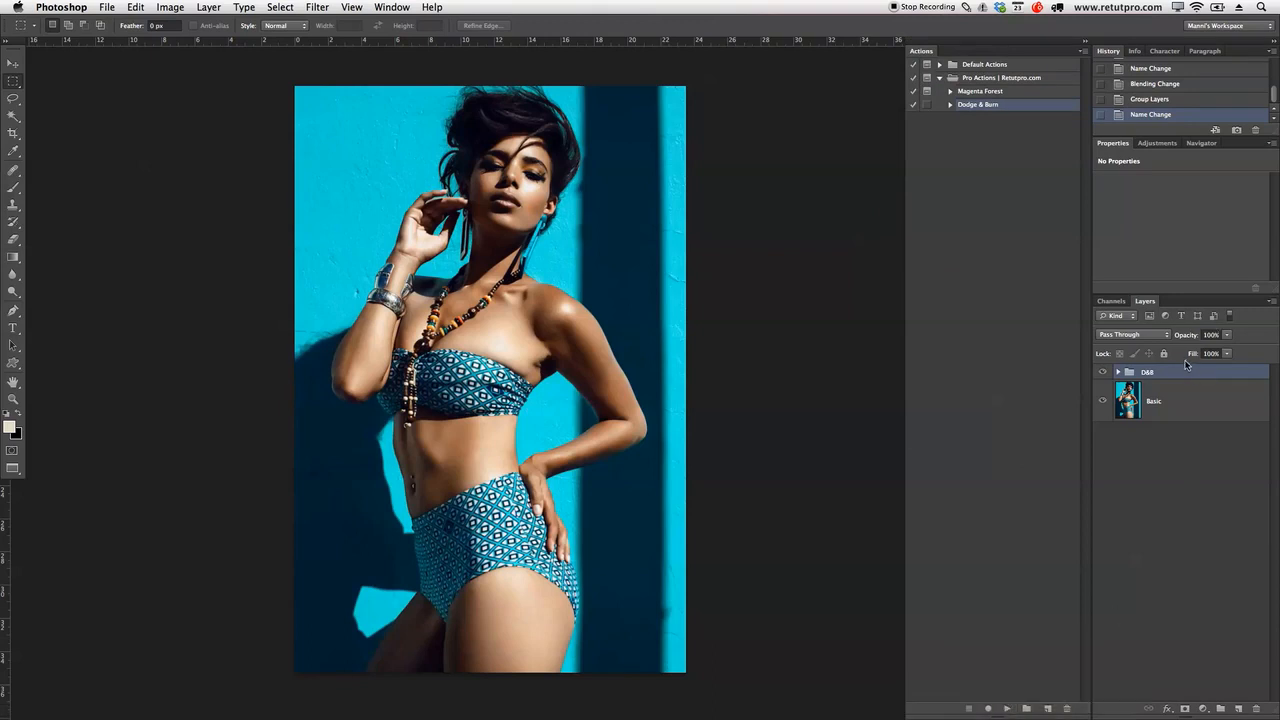
key(Delete)
click(1089, 460)
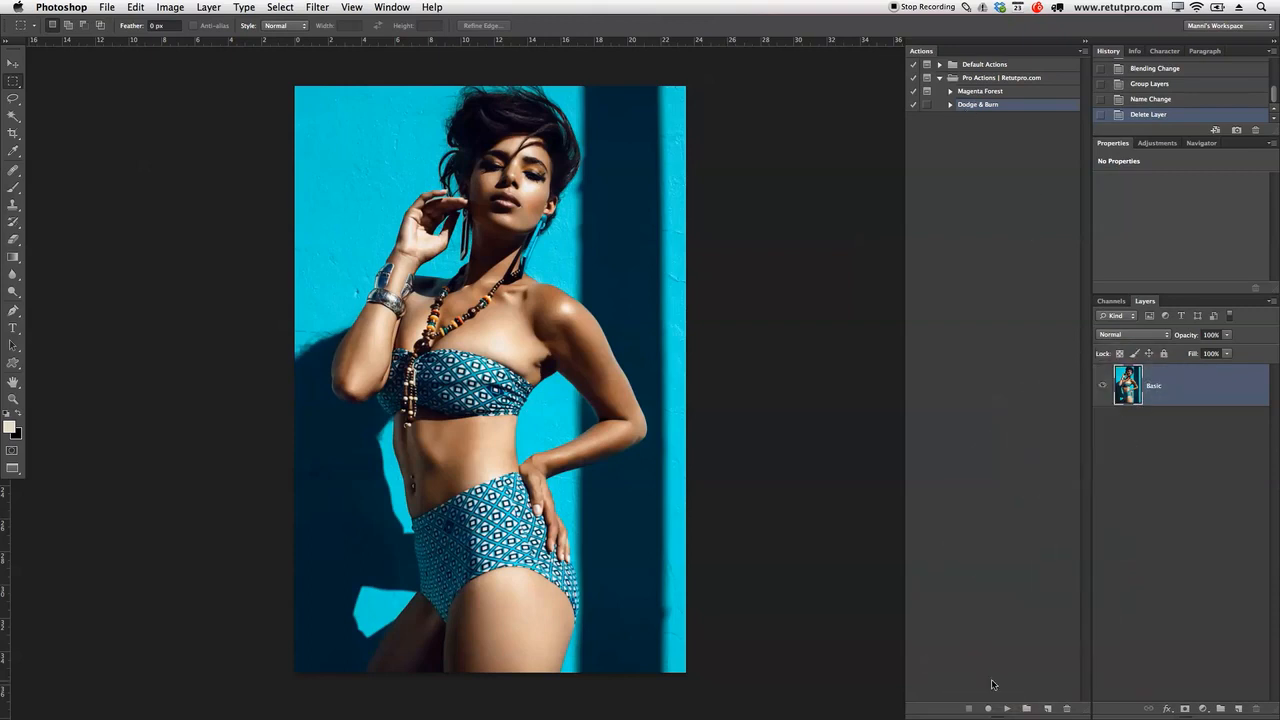
Step: Play Dodge & Burn and inspect the rebuilt D&B group's Hard and Soft layers
click(1007, 708)
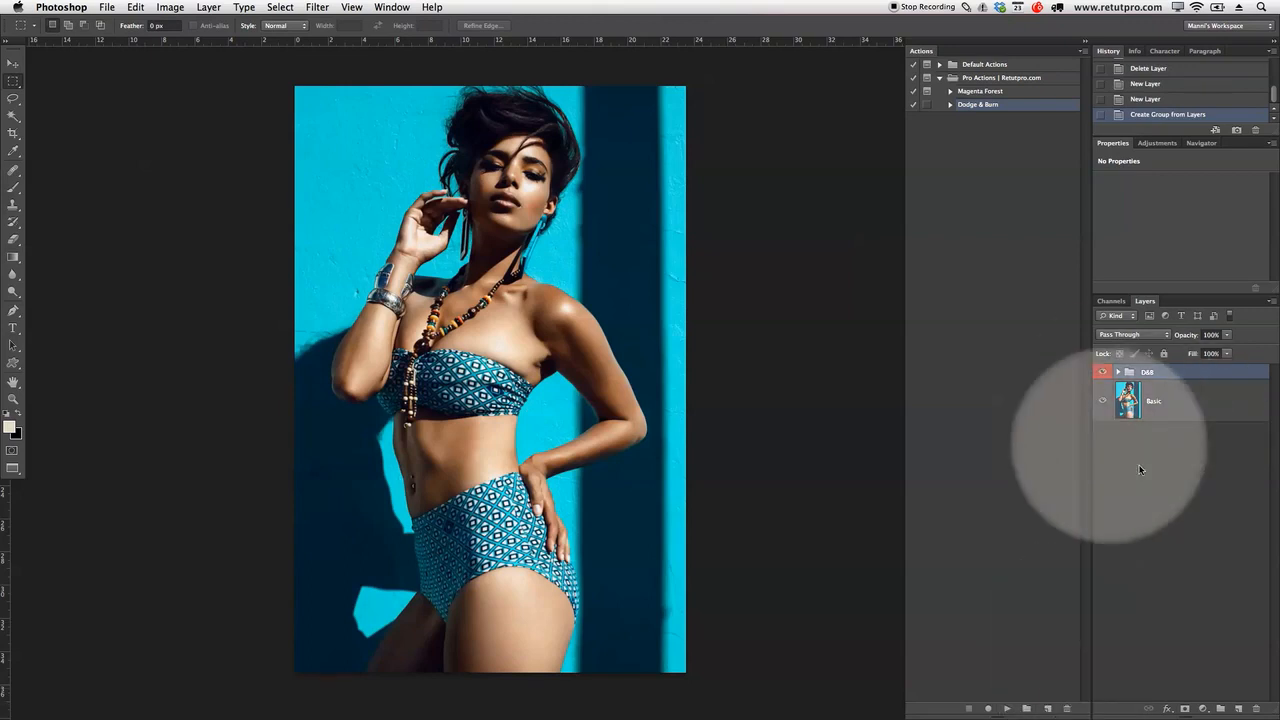
click(1118, 372)
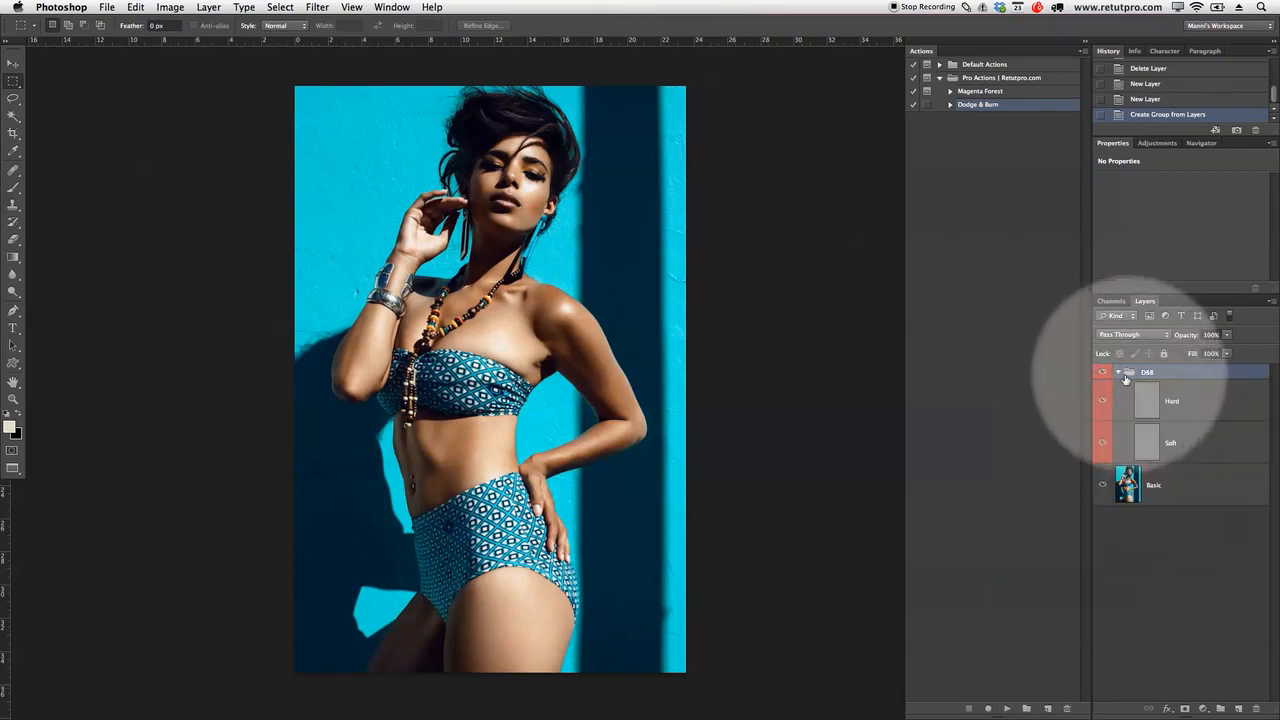
click(1189, 405)
click(1194, 446)
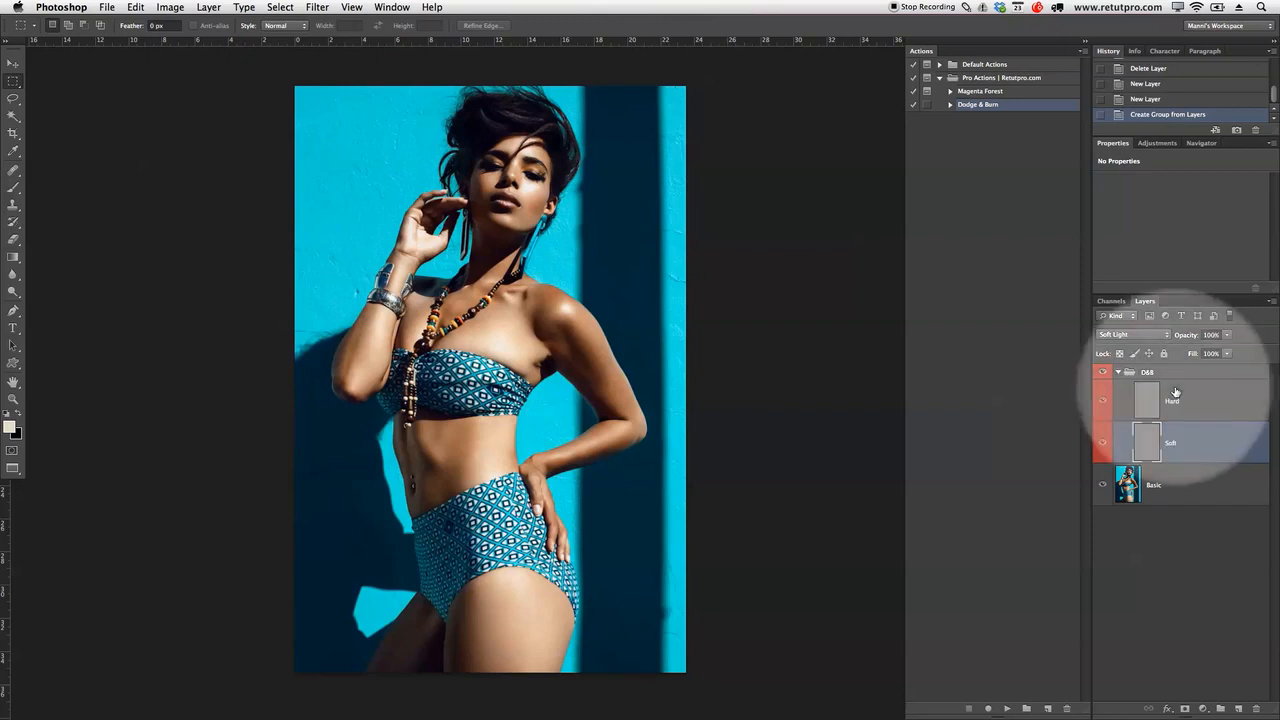
click(1118, 373)
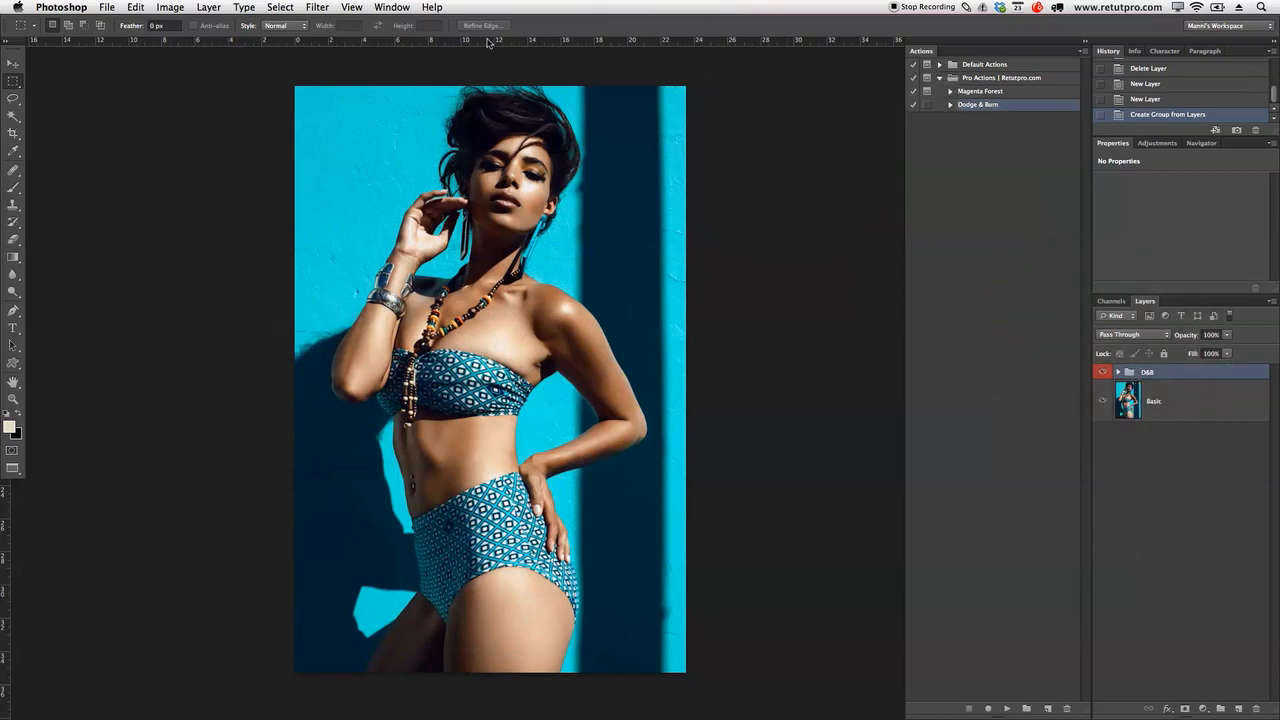
click(356, 5)
Step: Hide and restore the Actions panel, then select the Pro Actions | Retutpro.com set
mouse_move(393, 6)
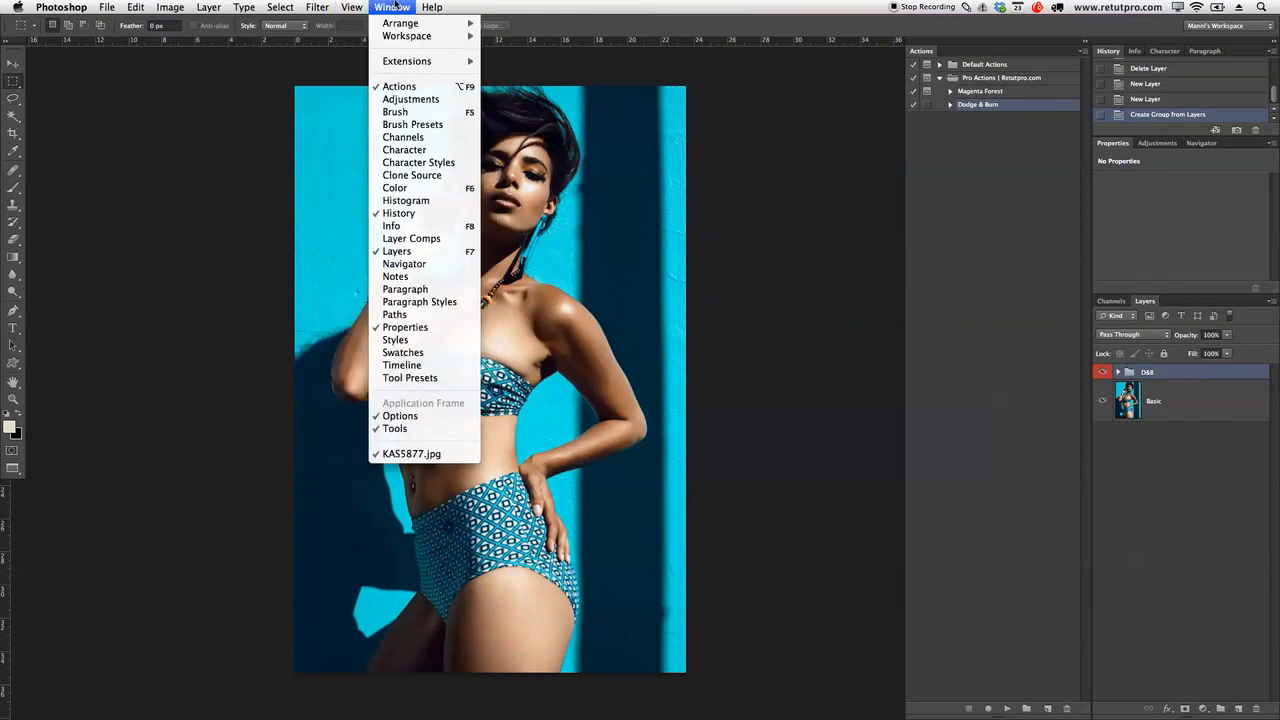
click(400, 88)
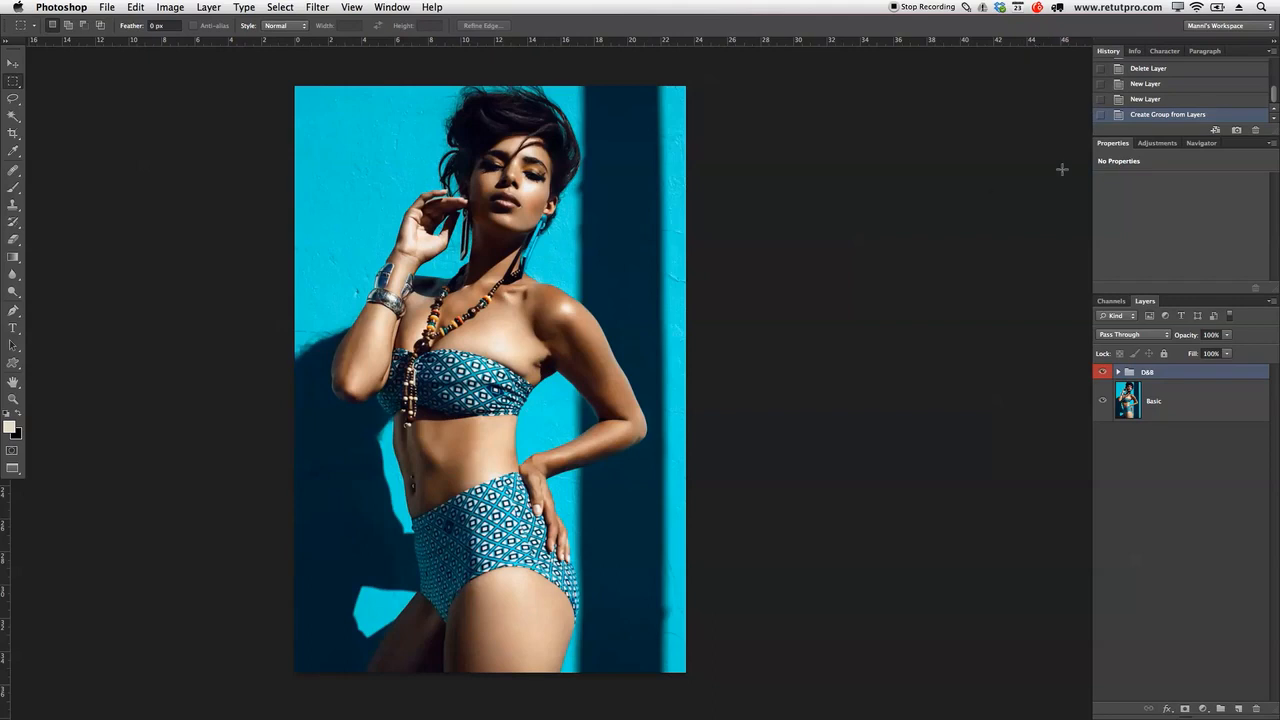
click(390, 7)
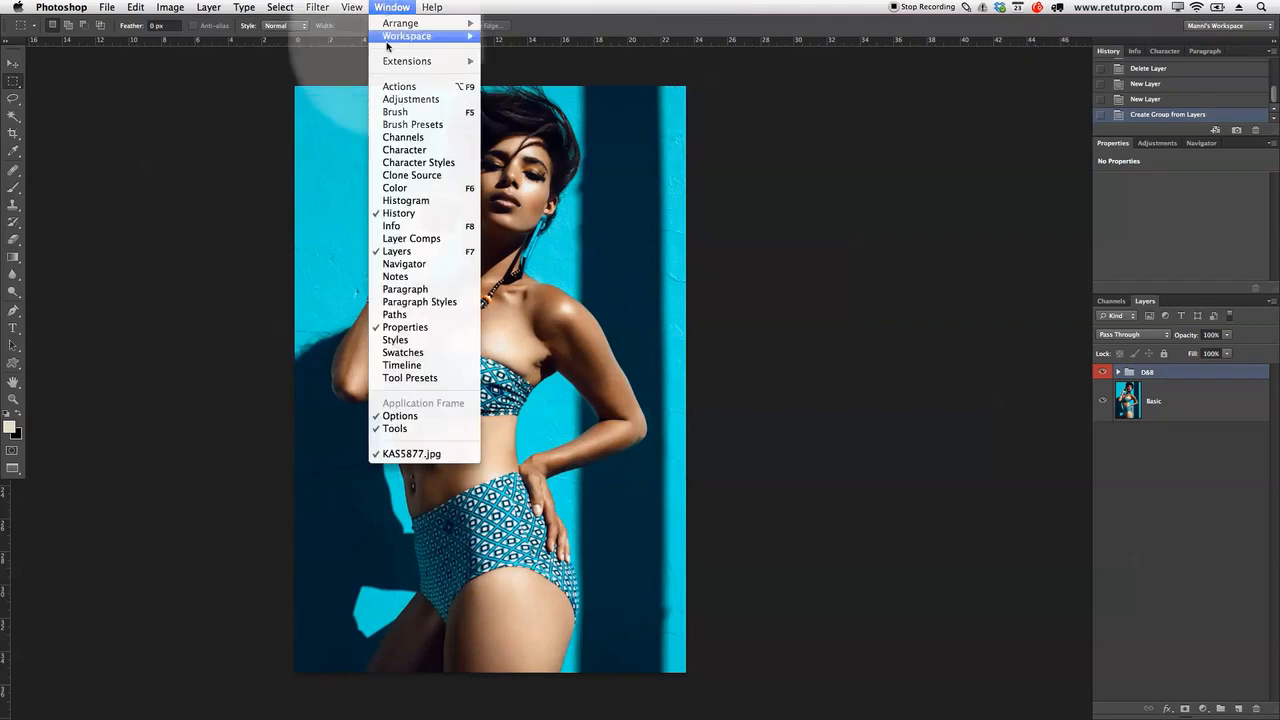
click(392, 87)
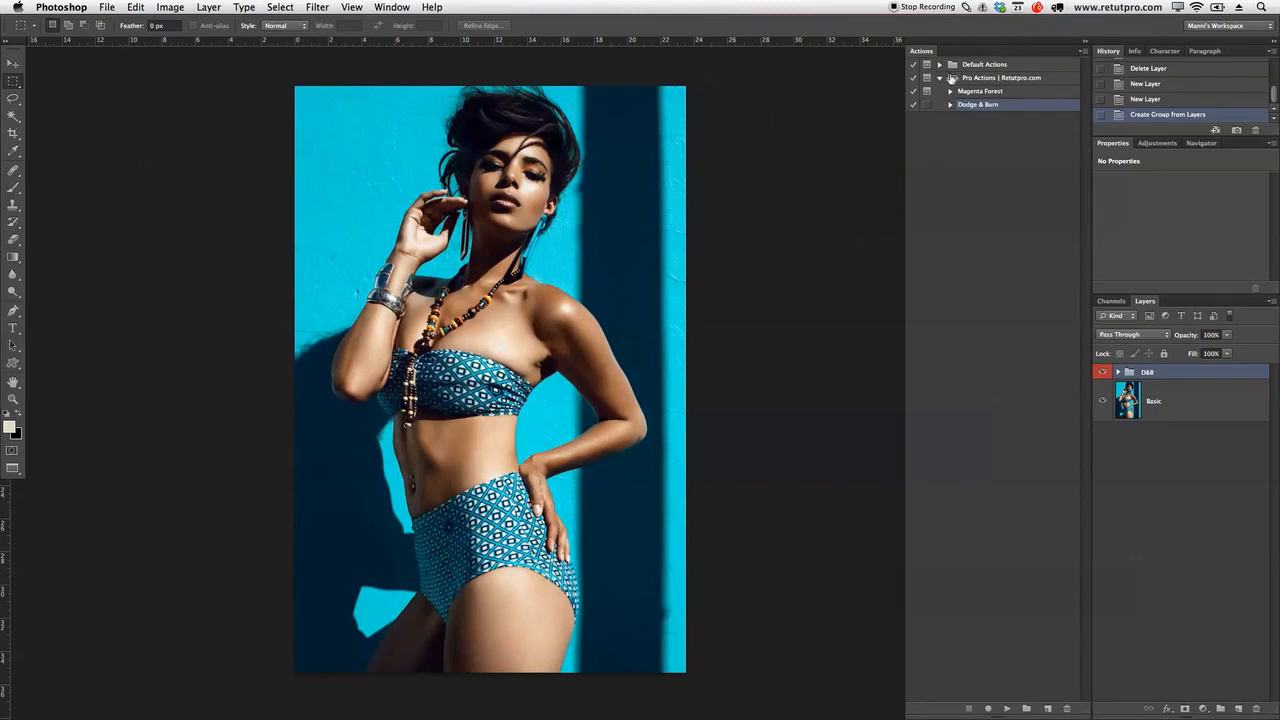
click(960, 106)
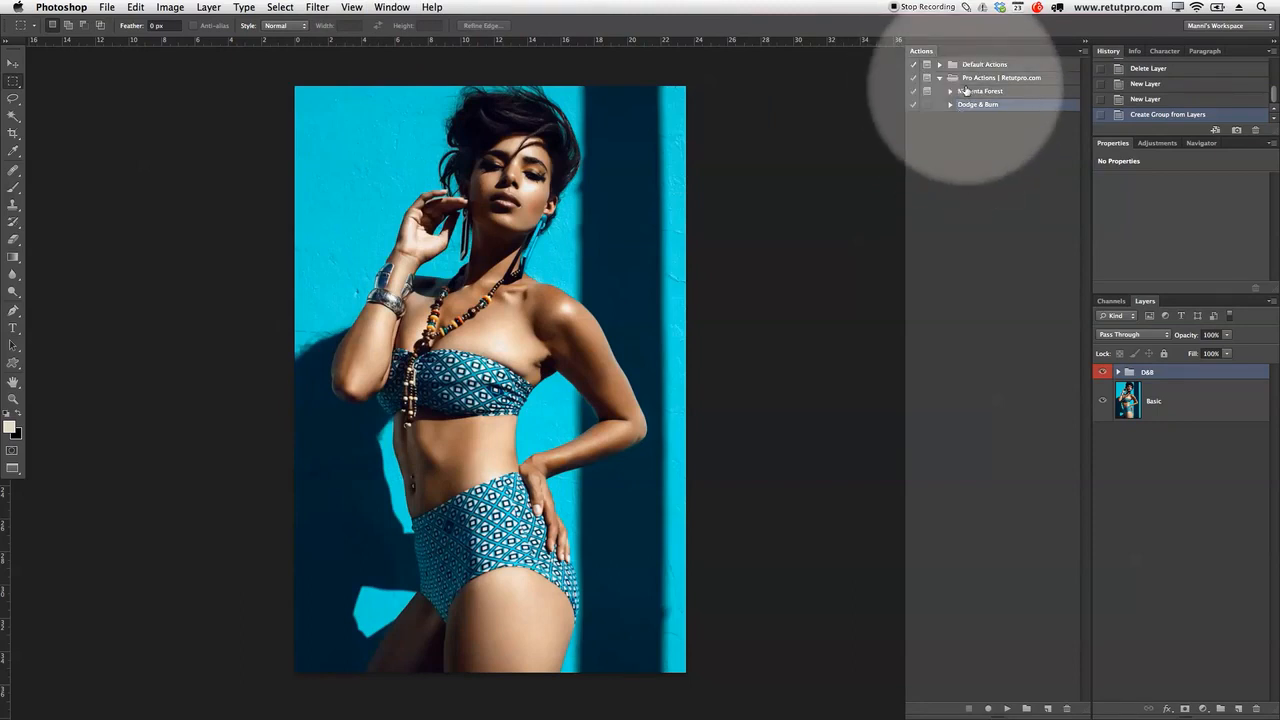
click(939, 78)
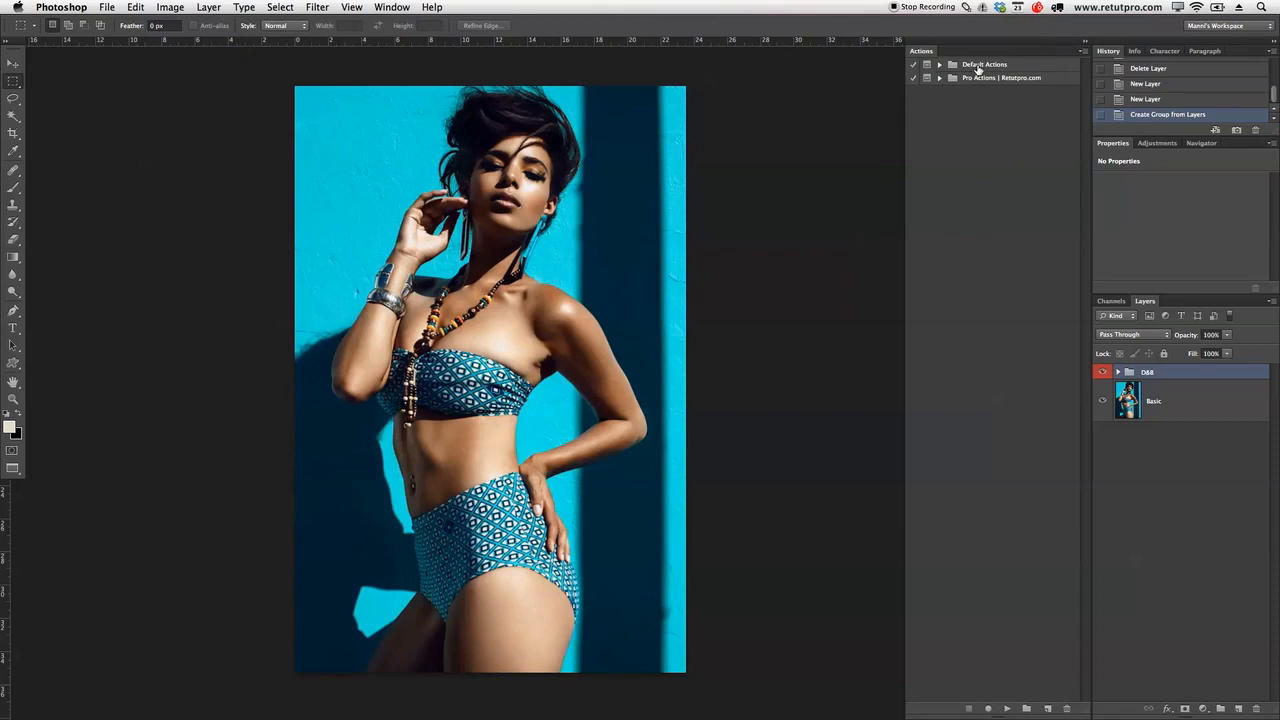
click(1003, 81)
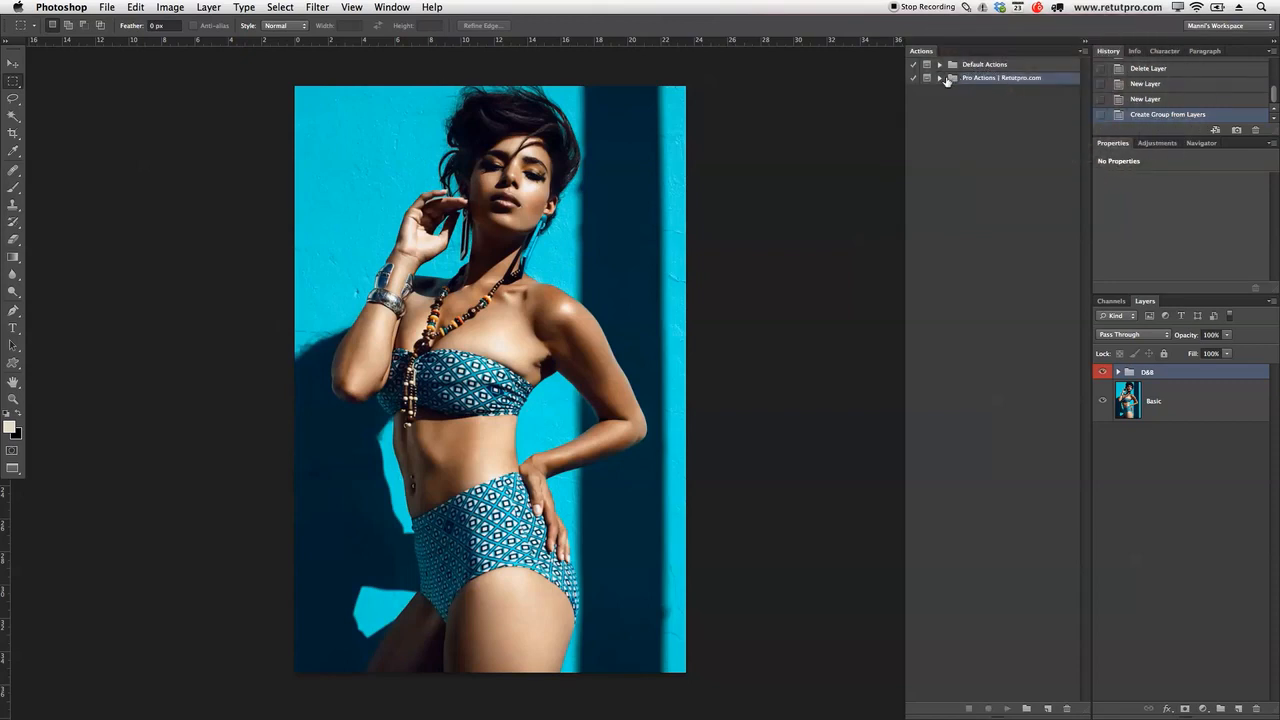
Step: Turn on Button Mode, test the Dodge & Burn button, and delete its layers
click(1083, 50)
click(1100, 57)
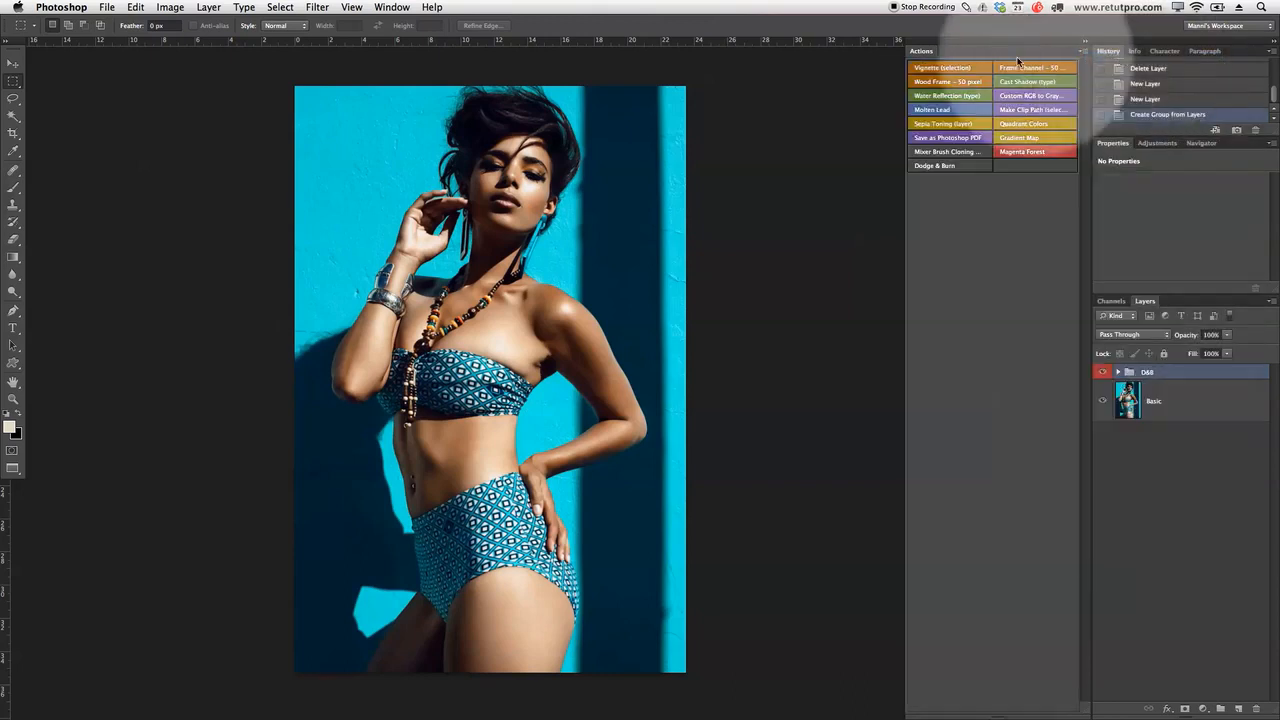
click(933, 167)
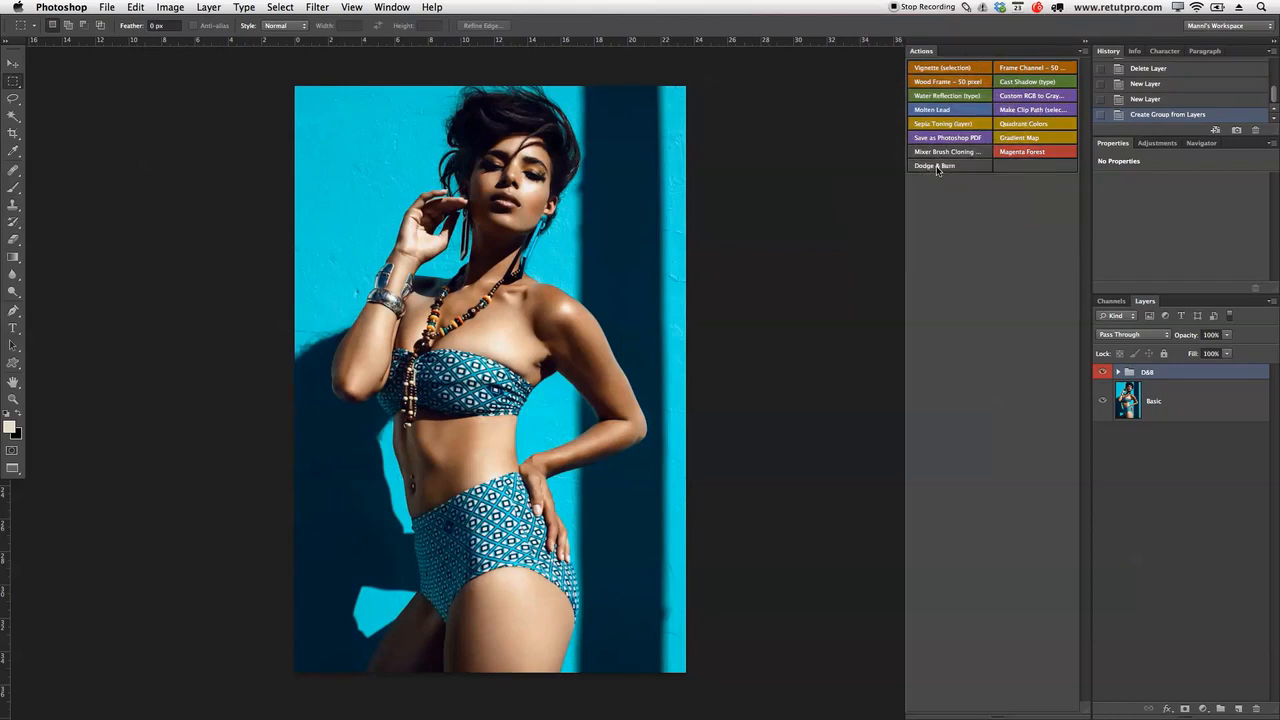
click(938, 169)
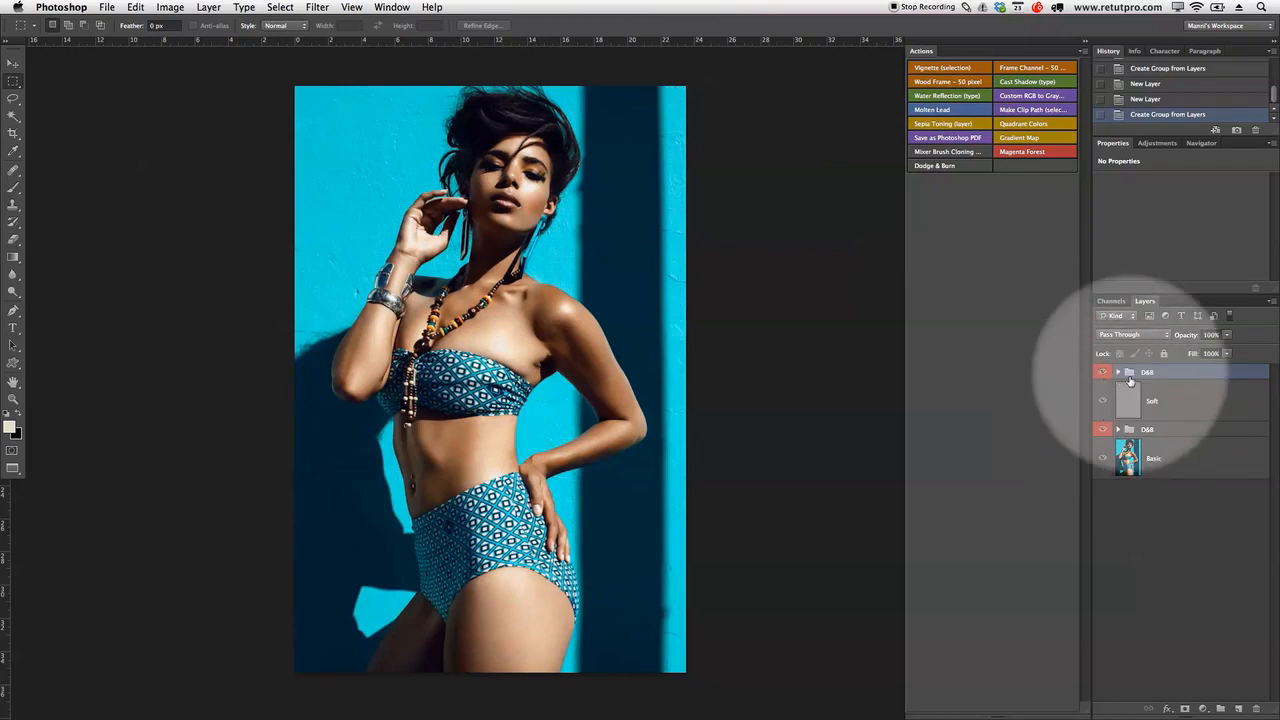
key(BackSpace)
key(BackSpace)
key(BackSpace)
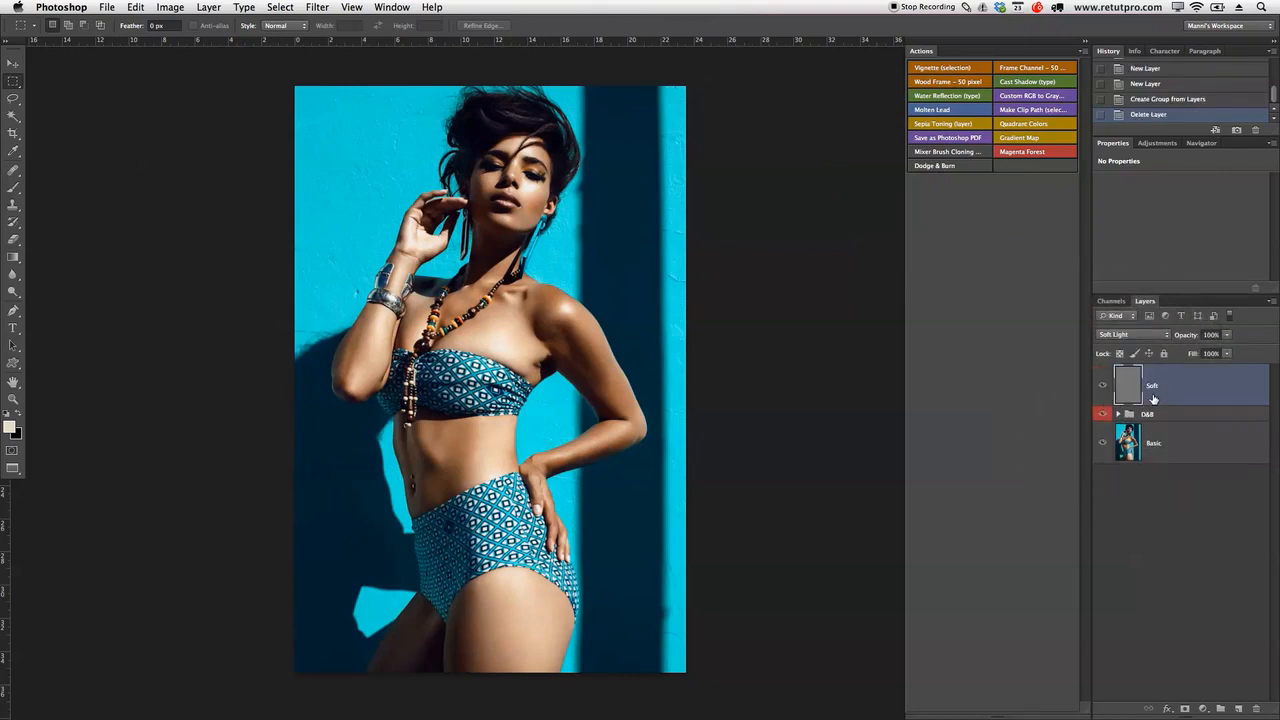
Step: Run Dodge & Burn again, delete the new D&B group, and turn Button Mode off
click(949, 168)
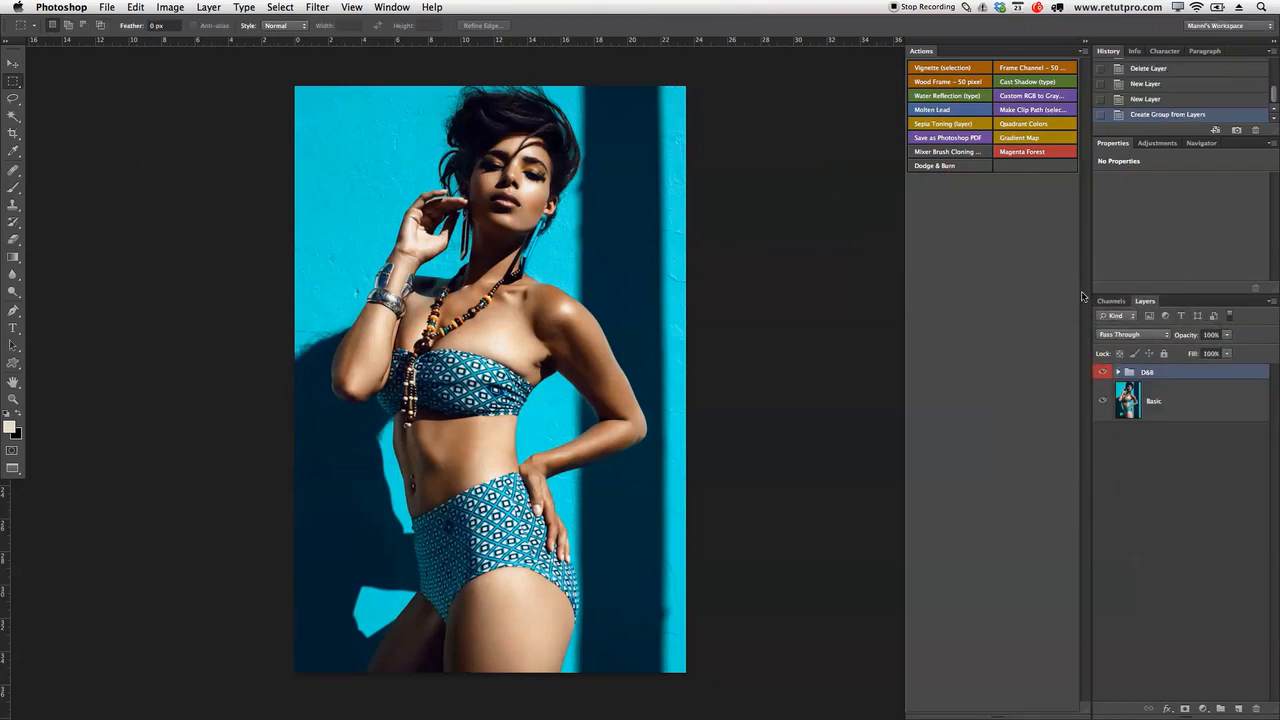
key(BackSpace)
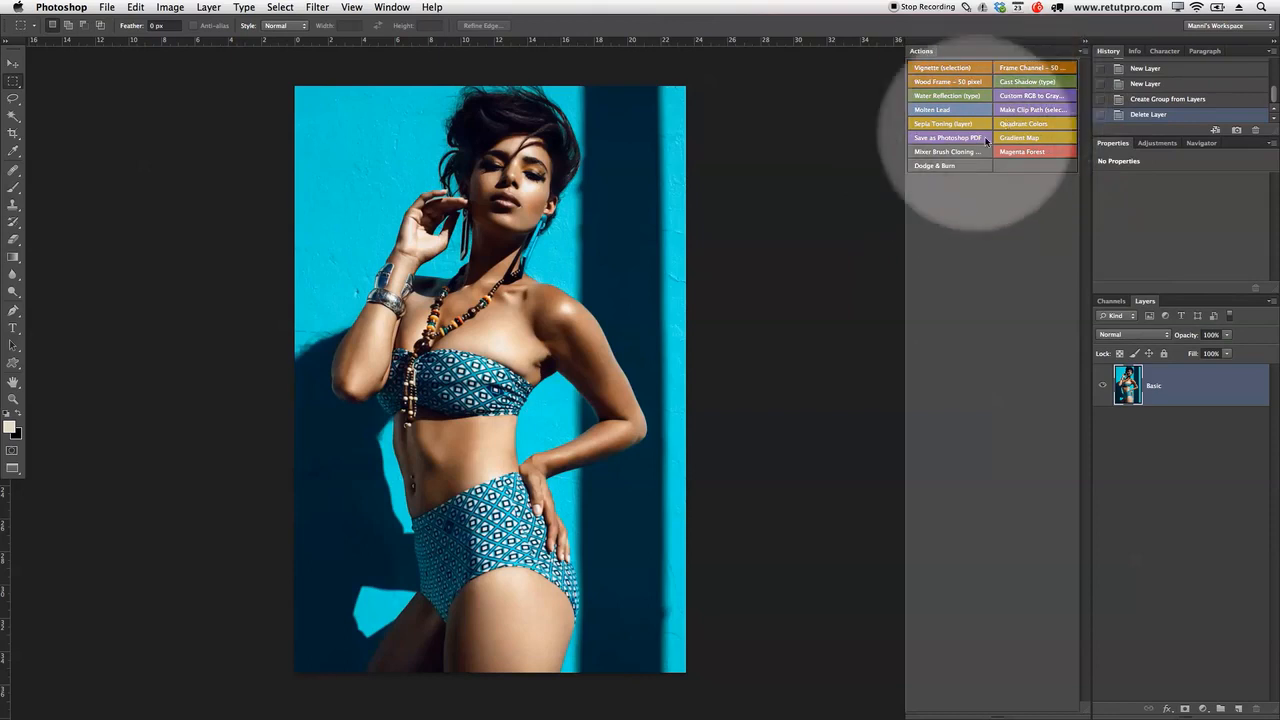
click(1083, 50)
click(1058, 56)
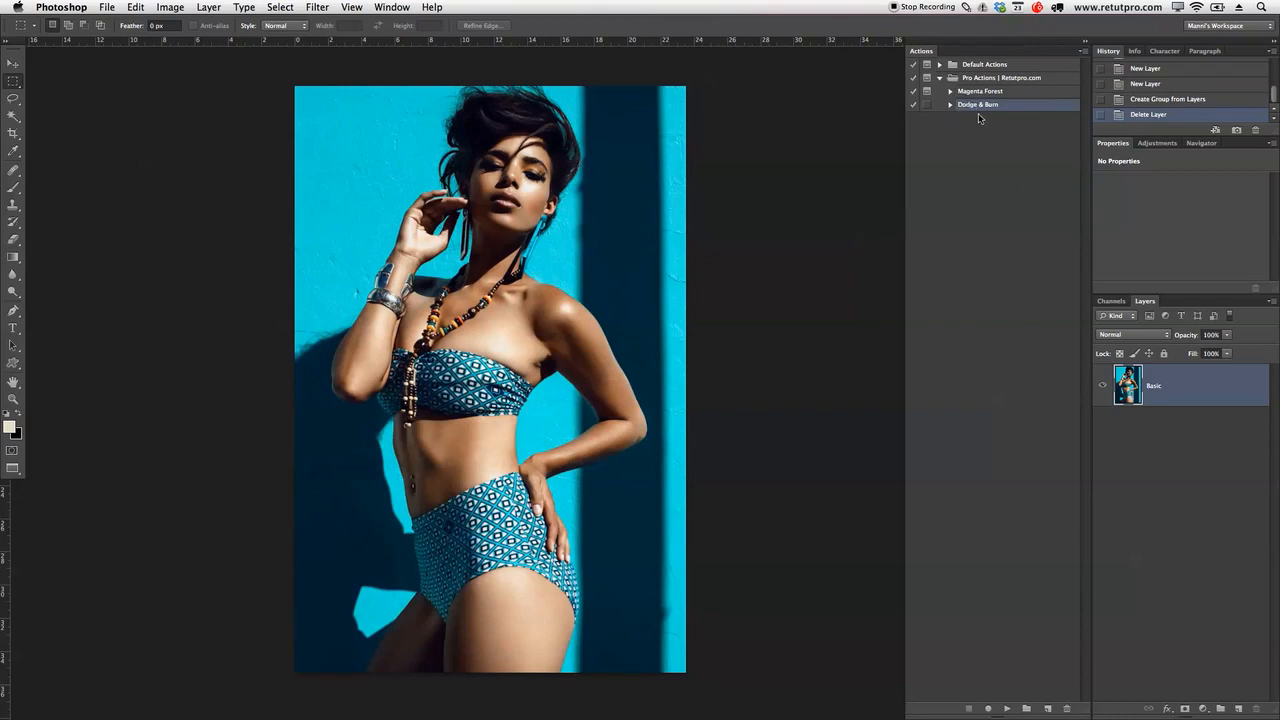
Step: Start creating a new action set from the Actions panel
click(1027, 709)
Step: Name the new action set Retutpro2, correcting typos, and confirm it
key(BackSpace)
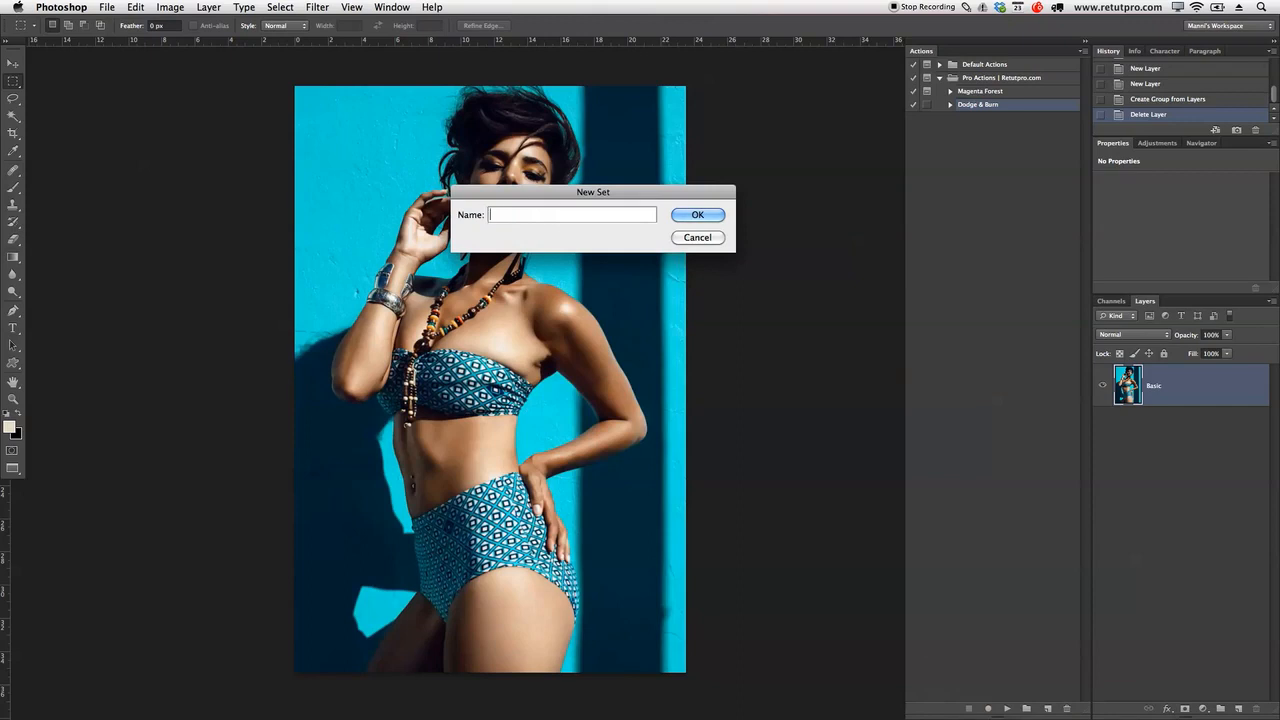
text(Retutpor)
key(BackSpace)
key(BackSpace)
key(BackSpace)
text(r)
key(BackSpace)
text(pro2)
click(681, 216)
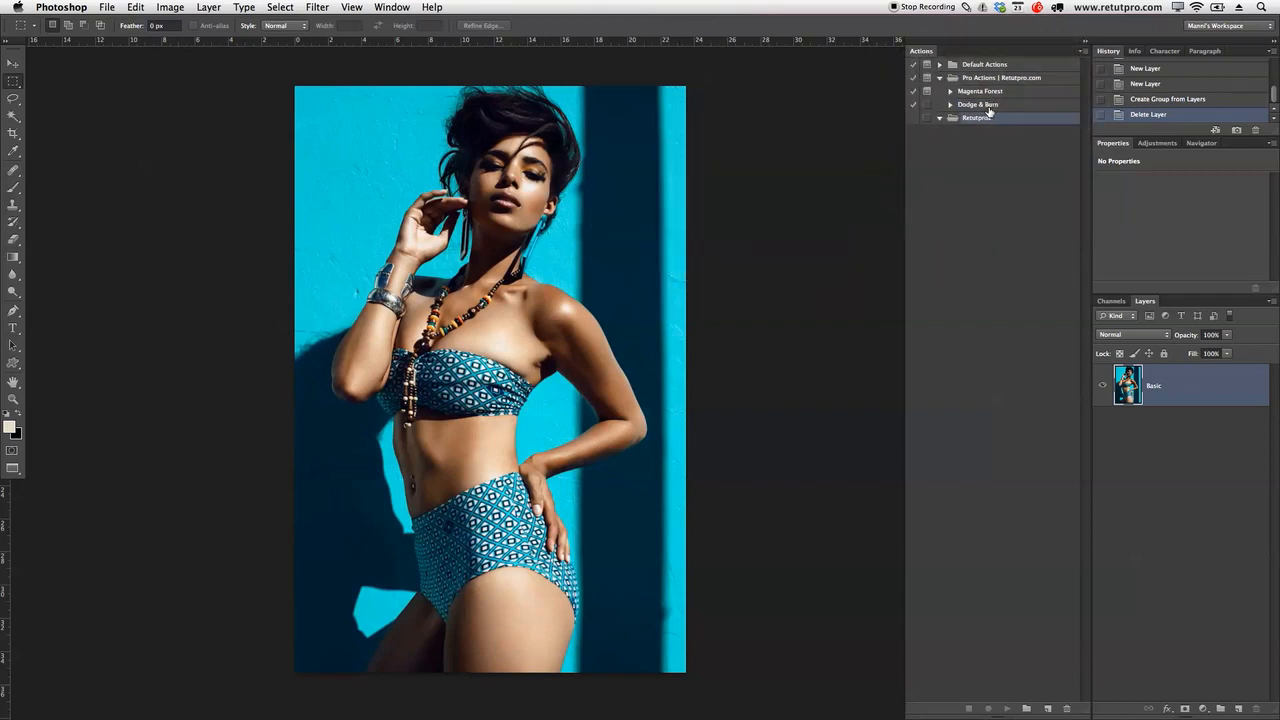
click(1047, 709)
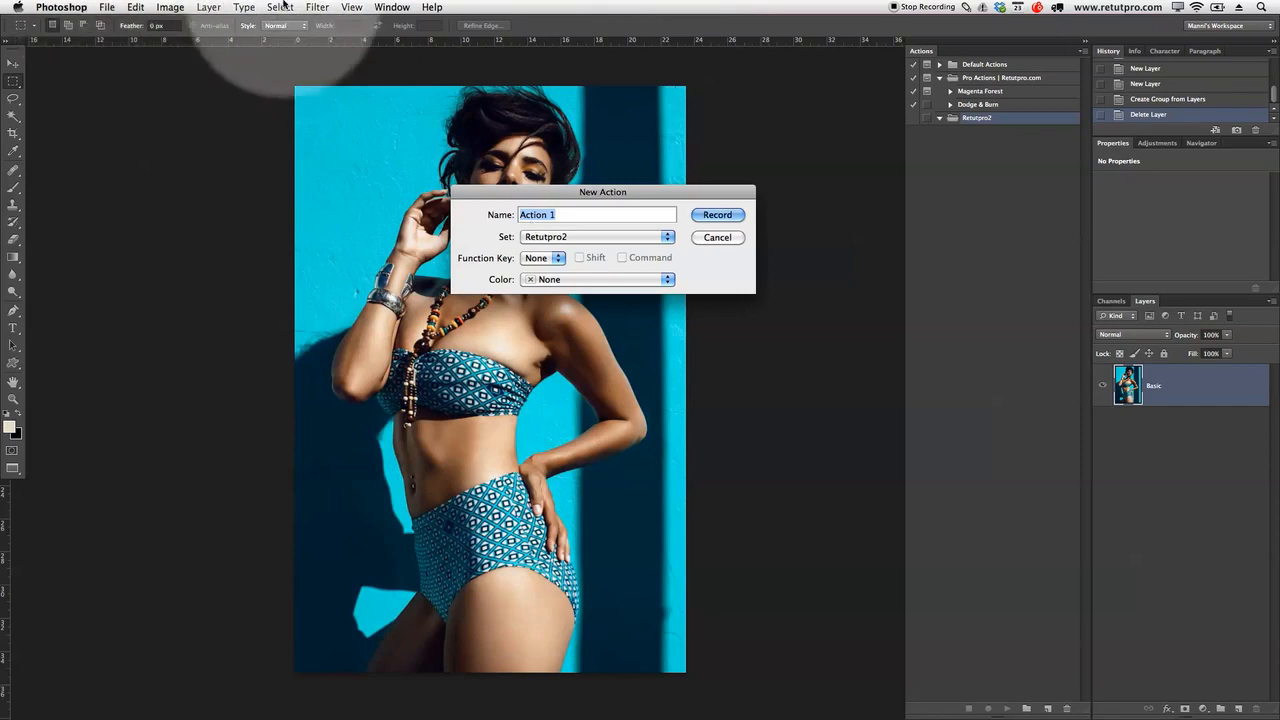
Step: Name the new action Dodge & Burn in set Retutpro2 with no function key
key(BackSpace)
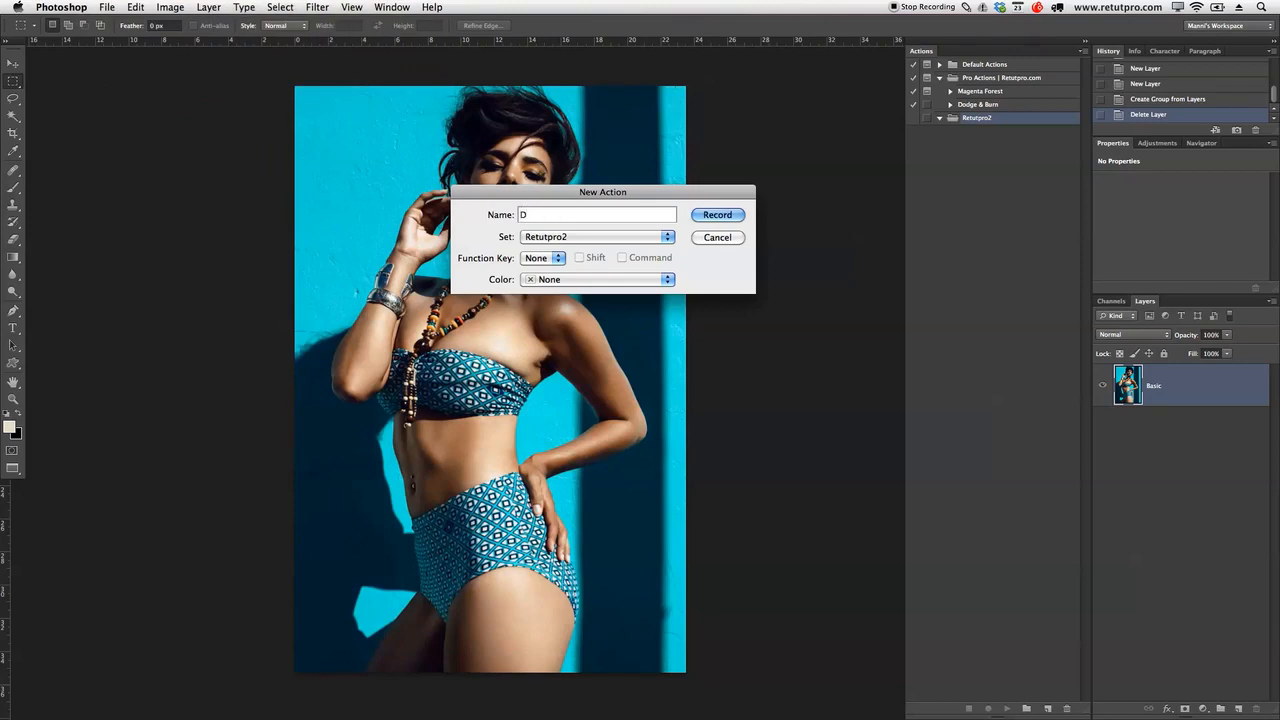
text(ge & Burn)
click(540, 236)
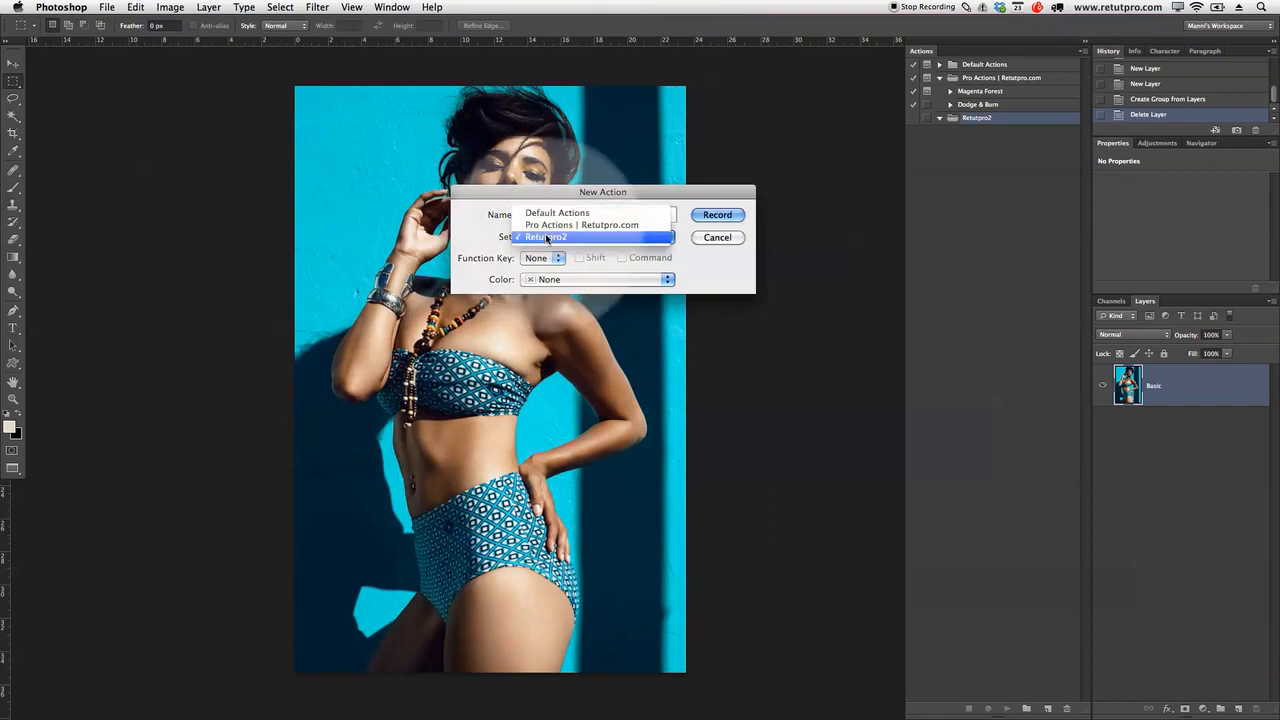
click(560, 238)
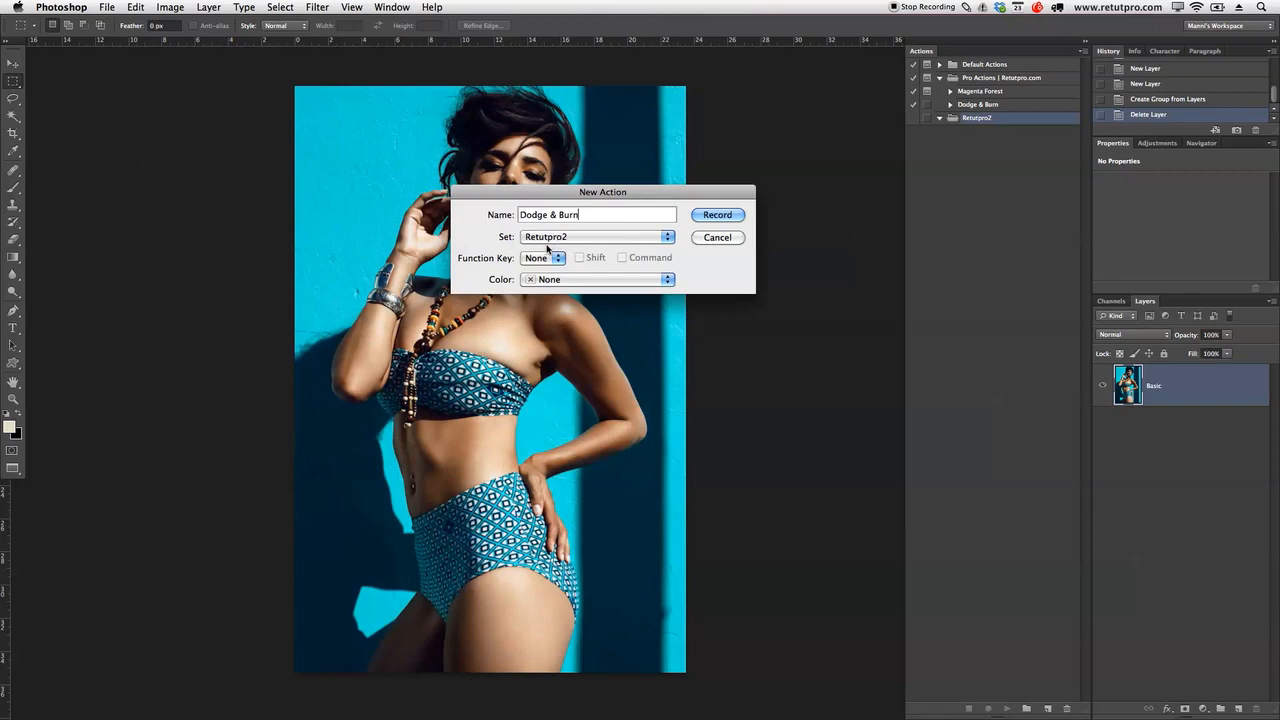
click(540, 258)
click(532, 262)
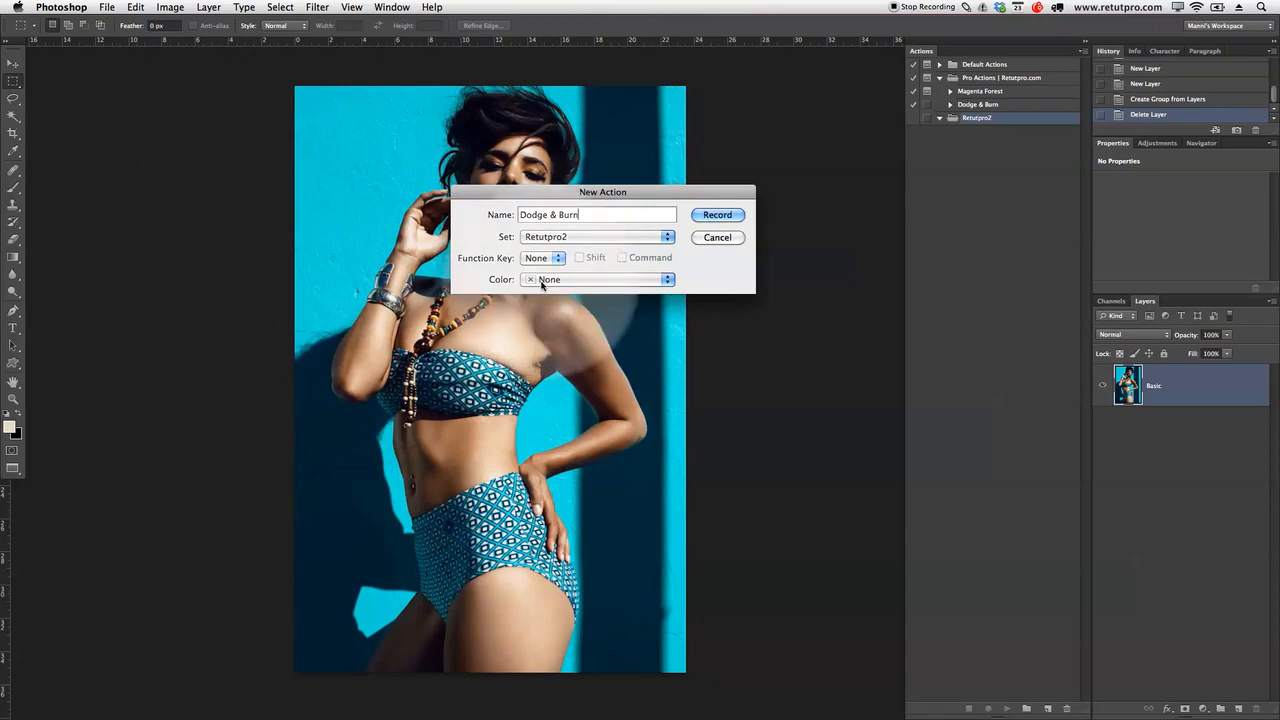
Step: Colour-code the action Red and start recording it
click(541, 281)
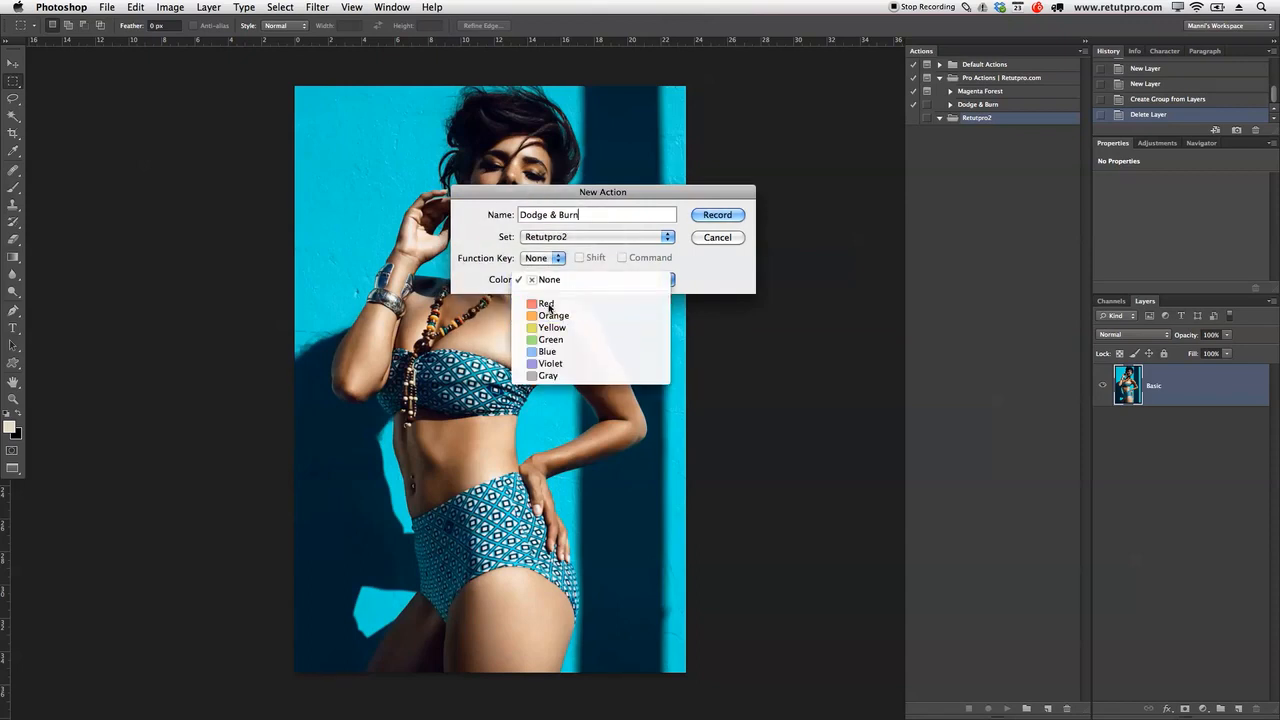
click(548, 307)
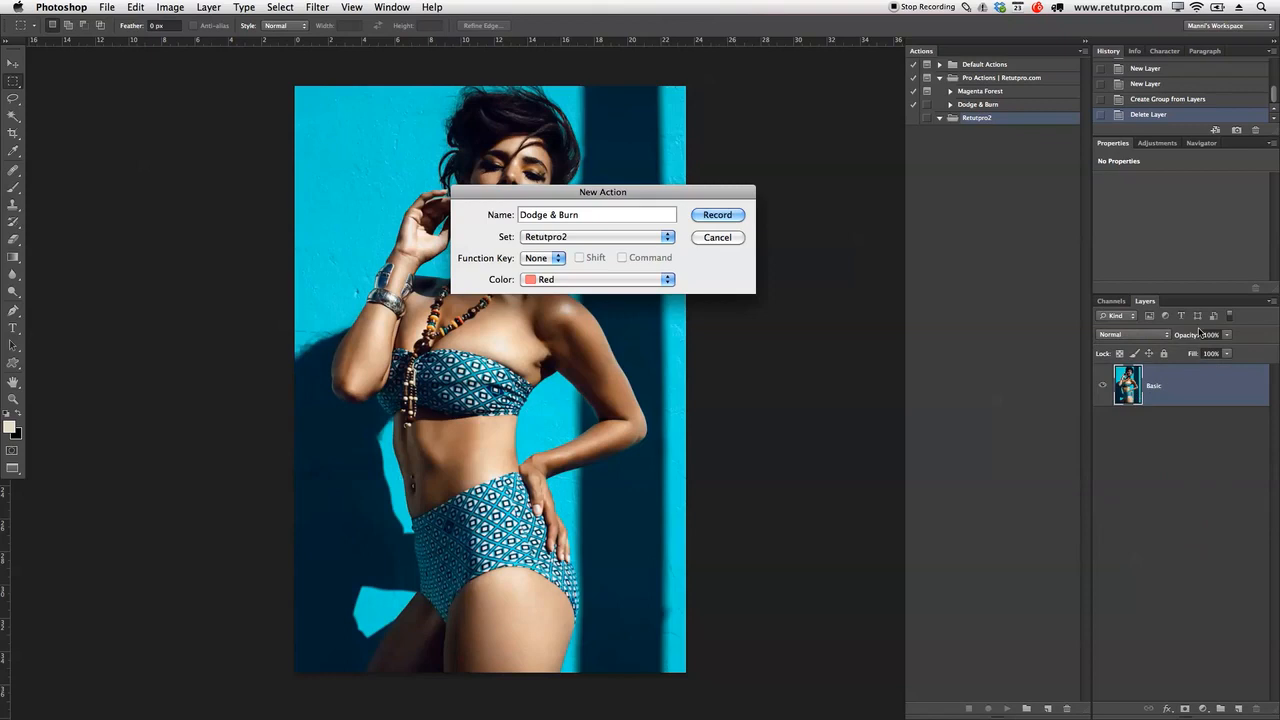
click(714, 215)
click(718, 215)
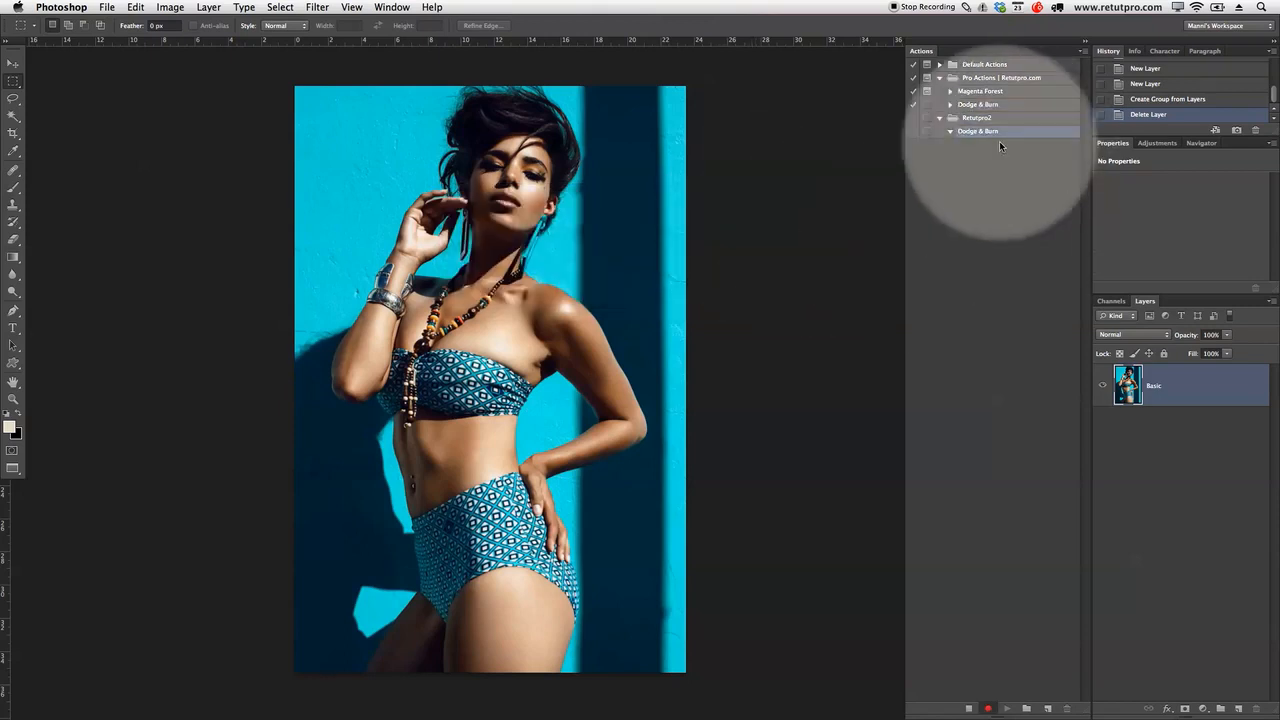
click(987, 707)
Step: Bring up the New Layer dialog via Layer > New > Layer and move it aside
click(209, 8)
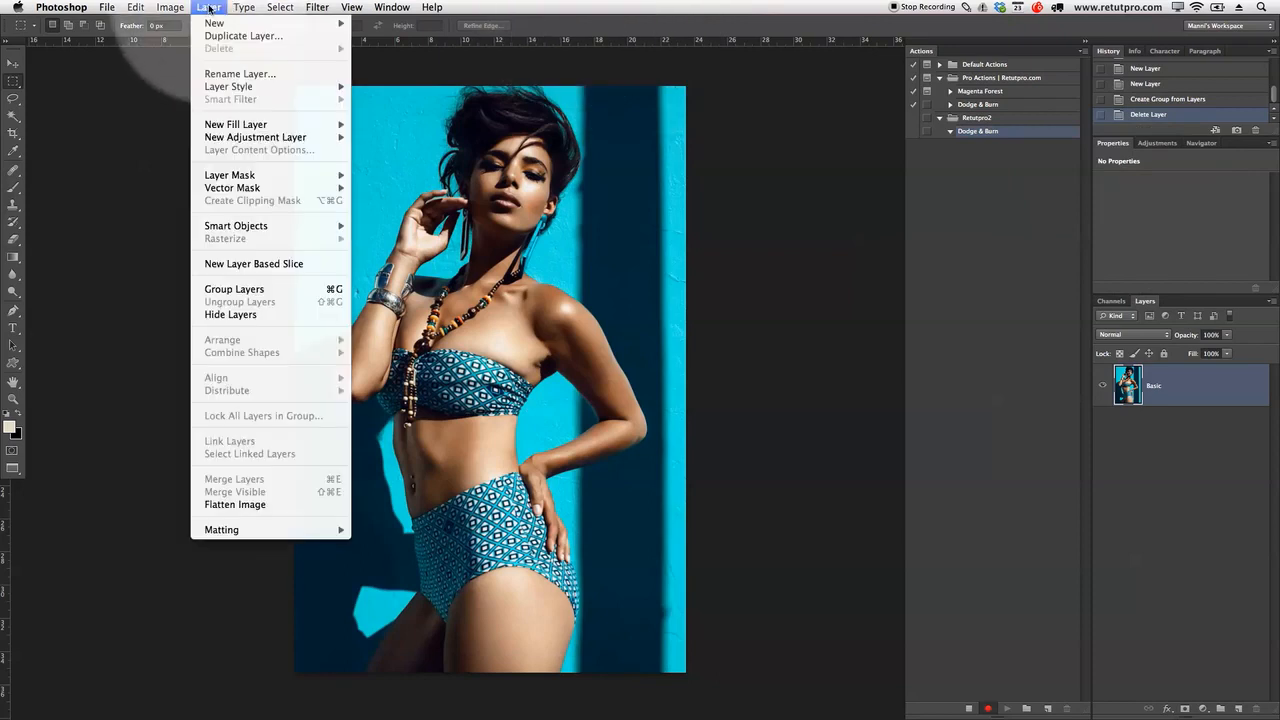
mouse_move(170, 8)
mouse_move(180, 48)
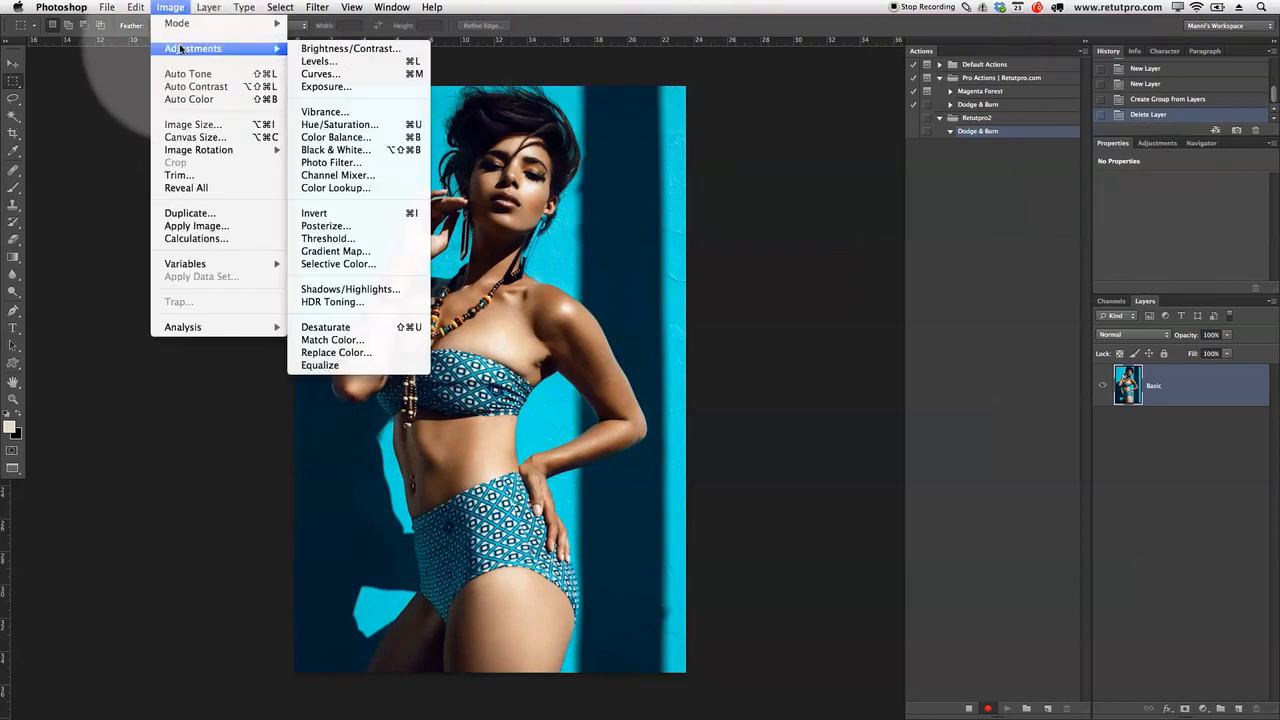
mouse_move(209, 8)
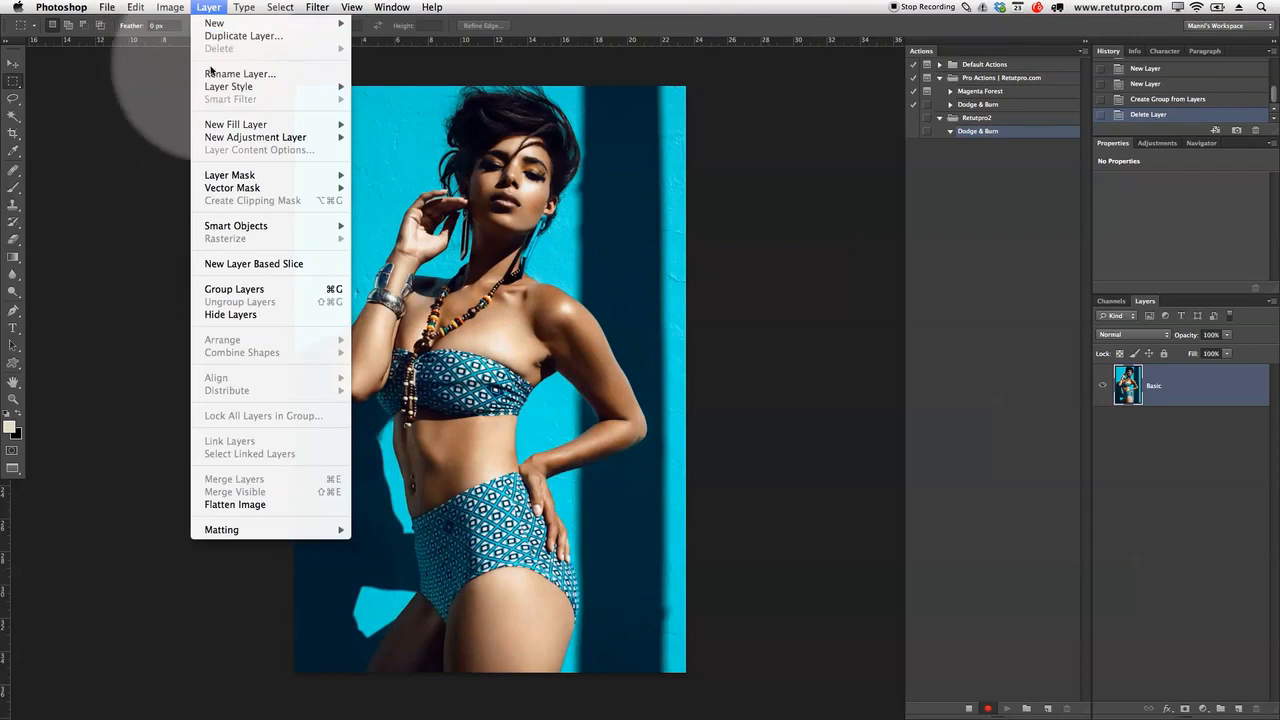
mouse_move(228, 137)
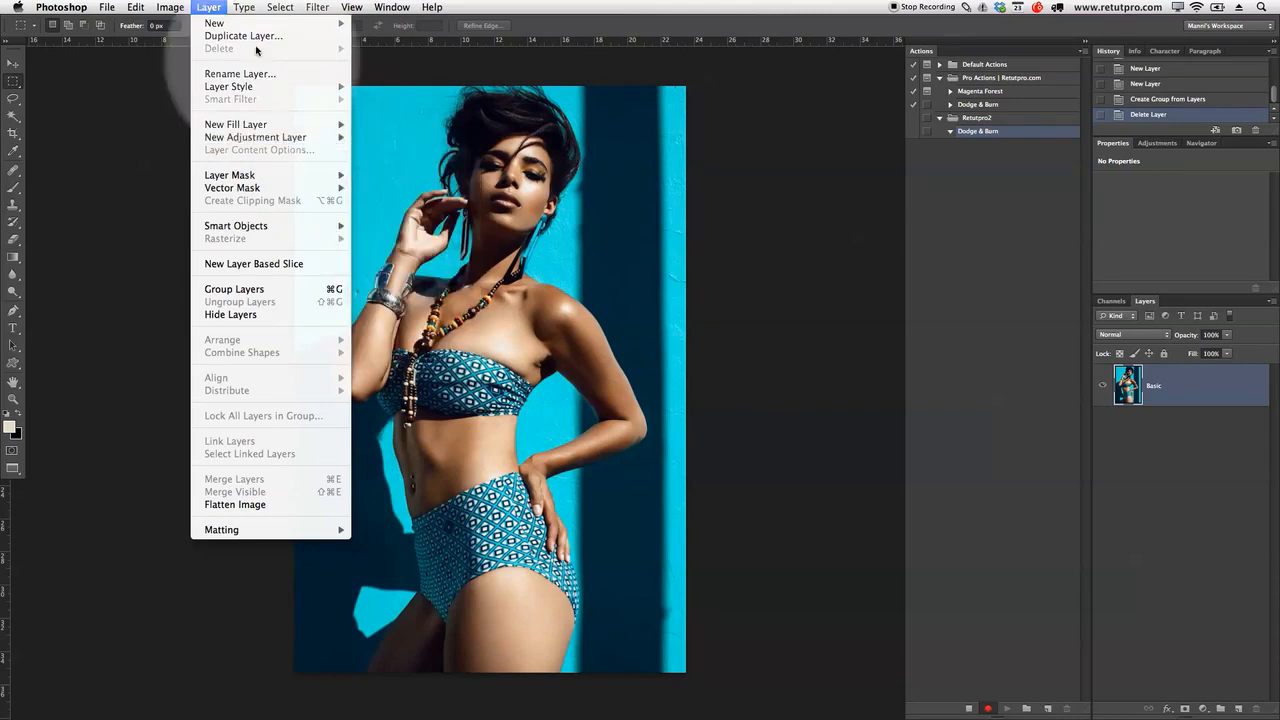
mouse_move(300, 23)
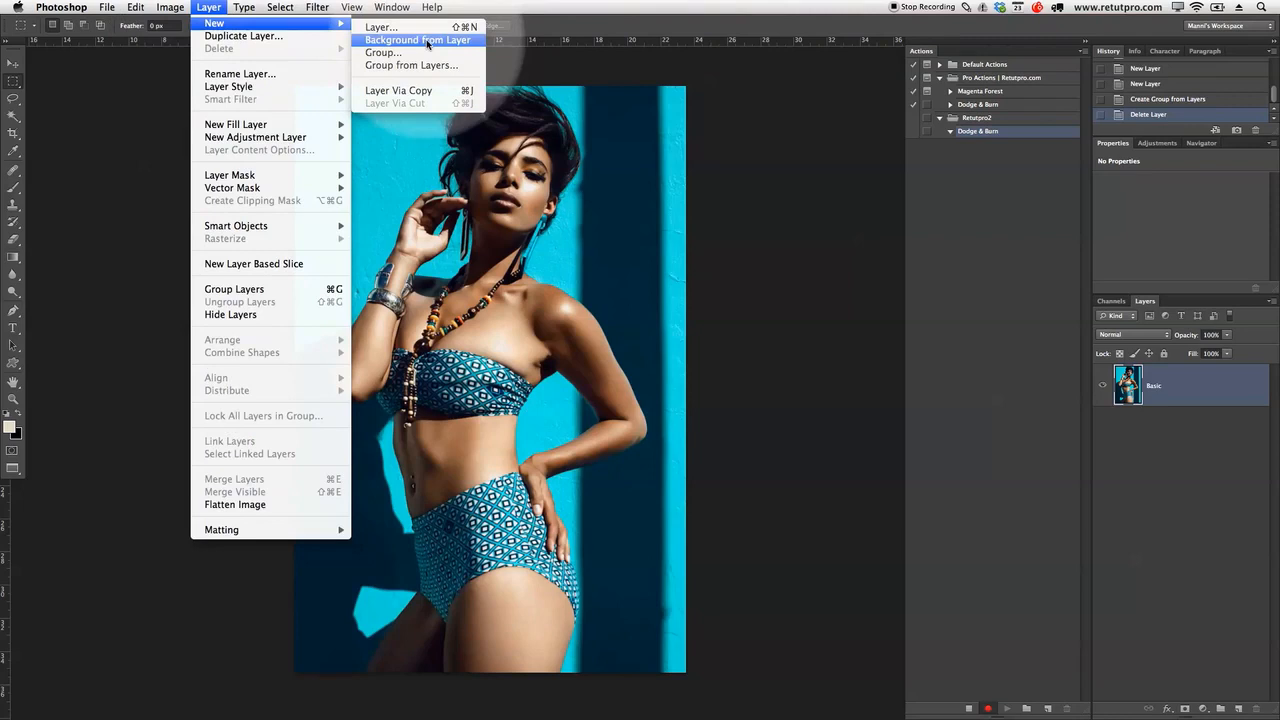
click(392, 28)
drag(824, 332, 791, 225)
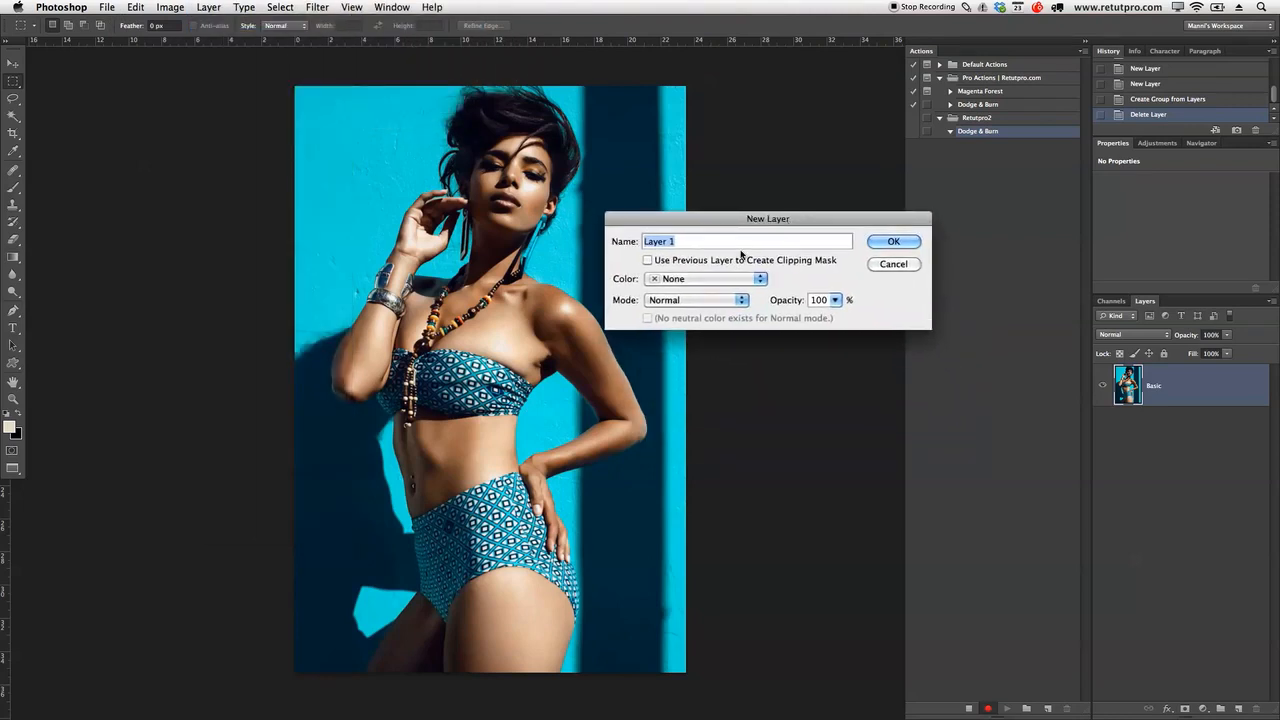
Step: Create a layer named Soft in Soft Light mode, colour None, filled with neutral 50% gray
click(670, 241)
key(BackSpace)
click(683, 279)
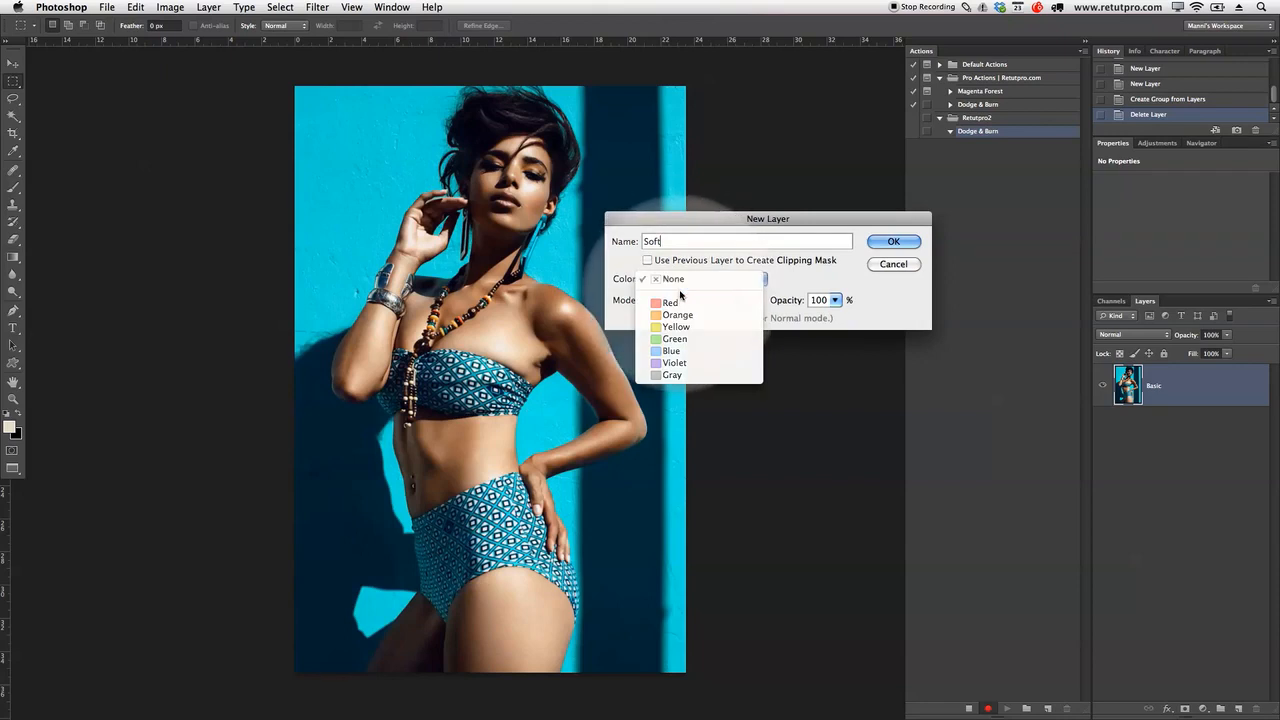
click(683, 279)
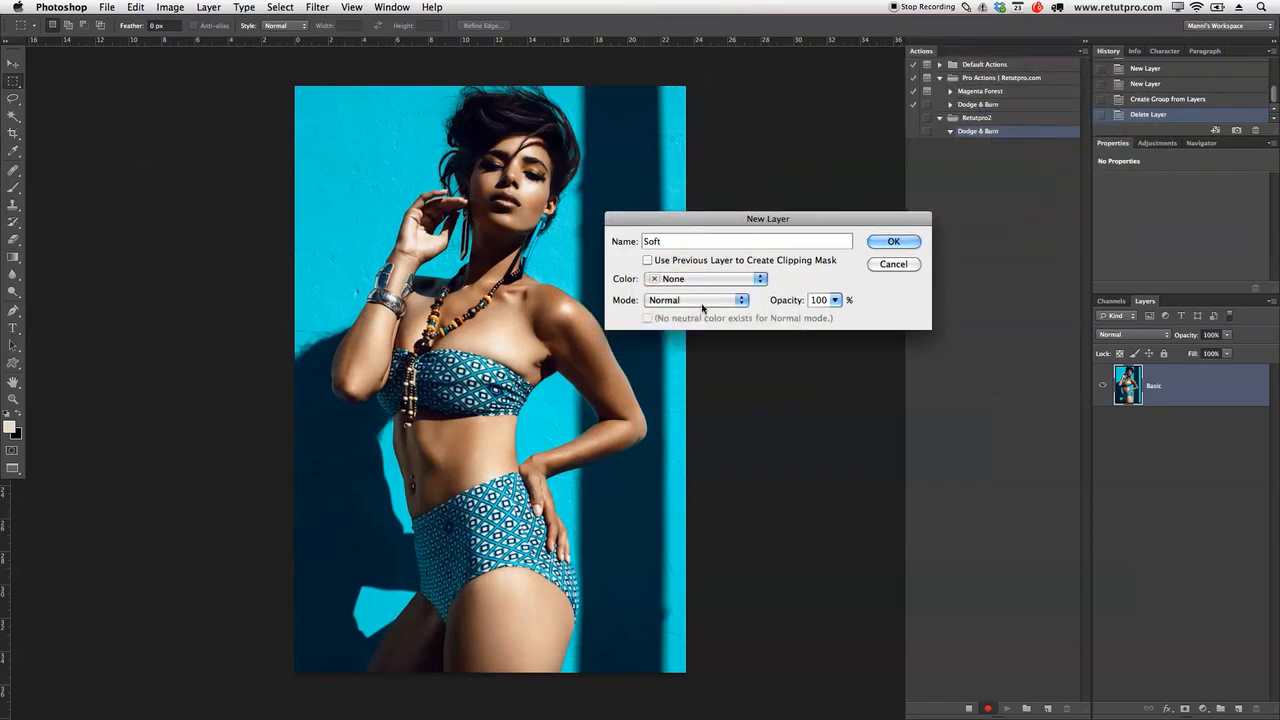
click(670, 301)
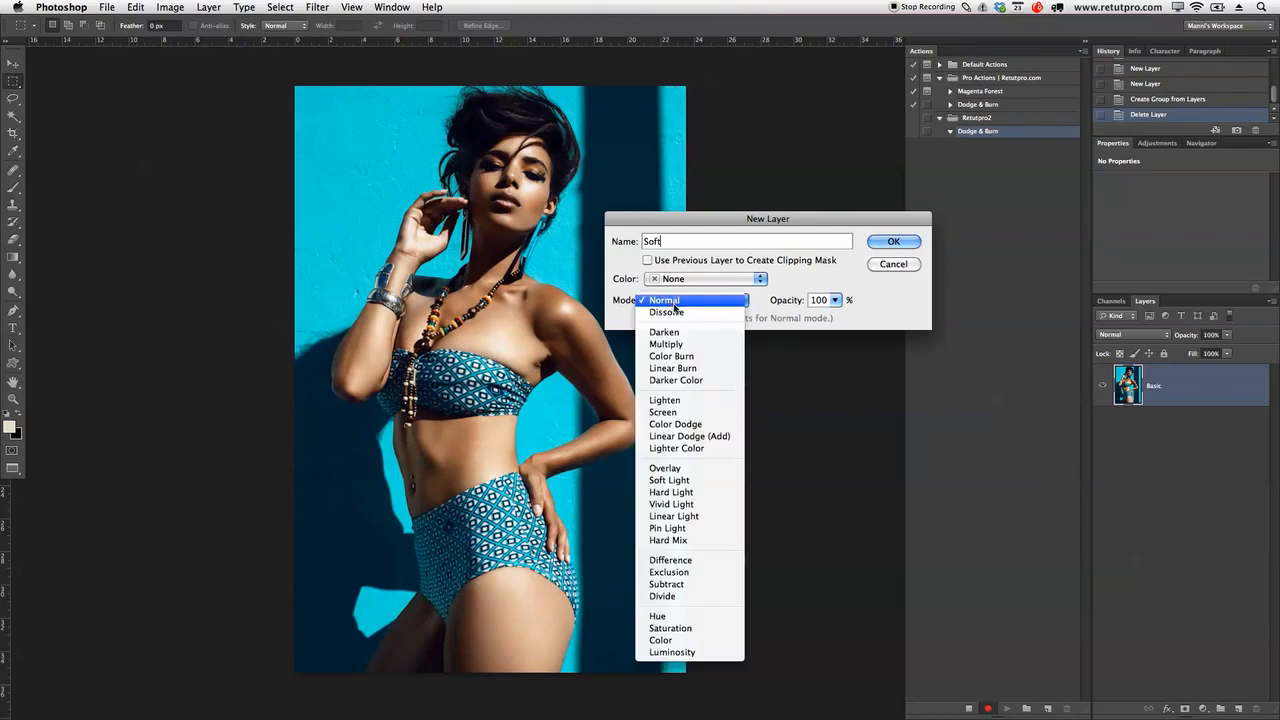
click(677, 481)
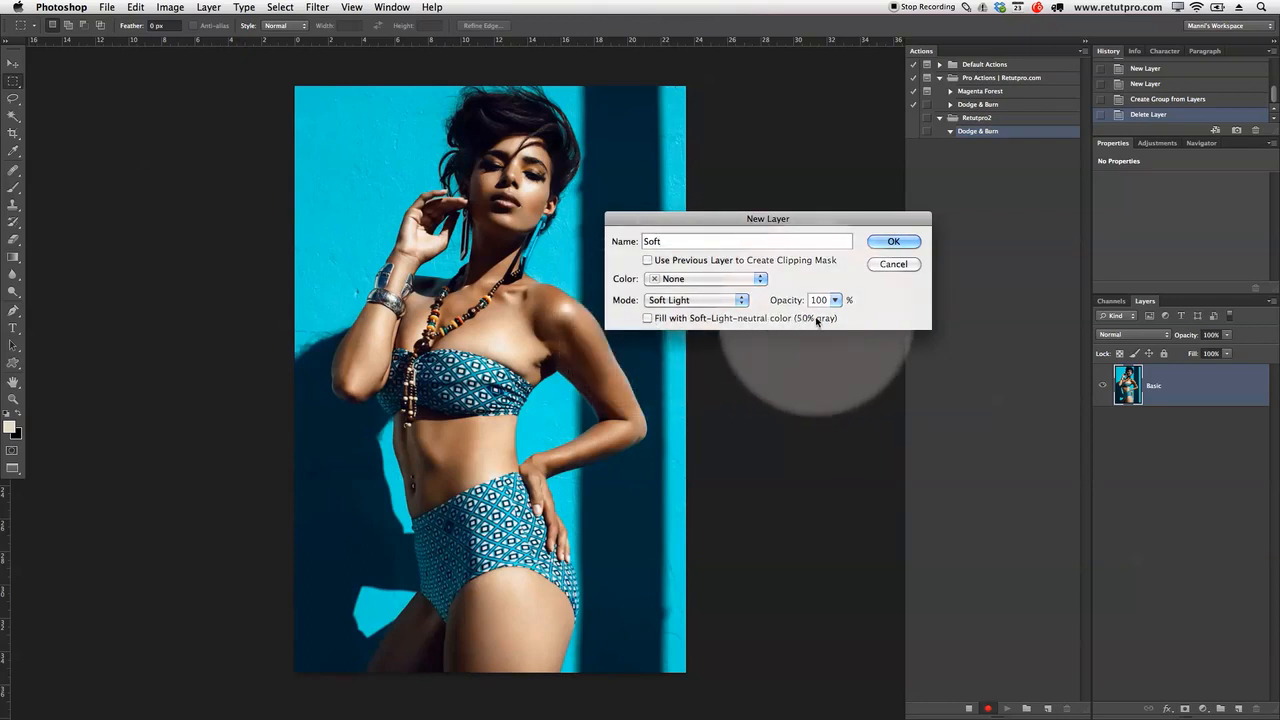
click(676, 300)
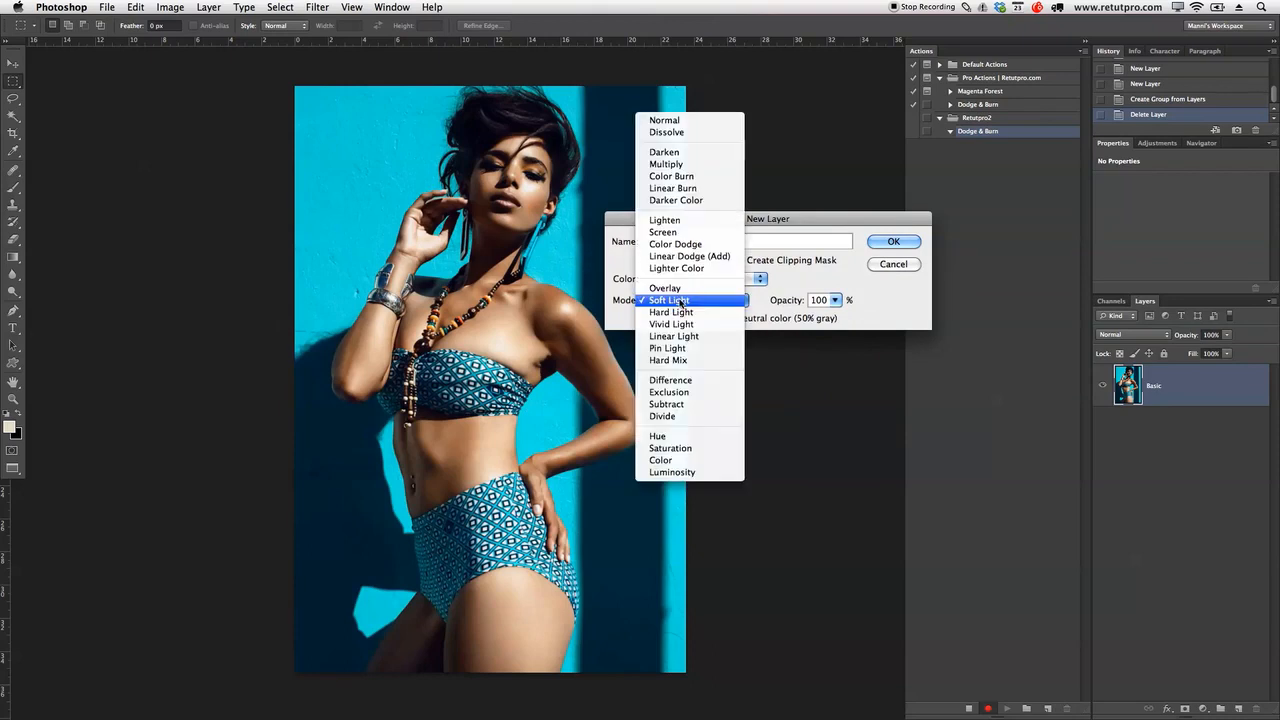
click(665, 232)
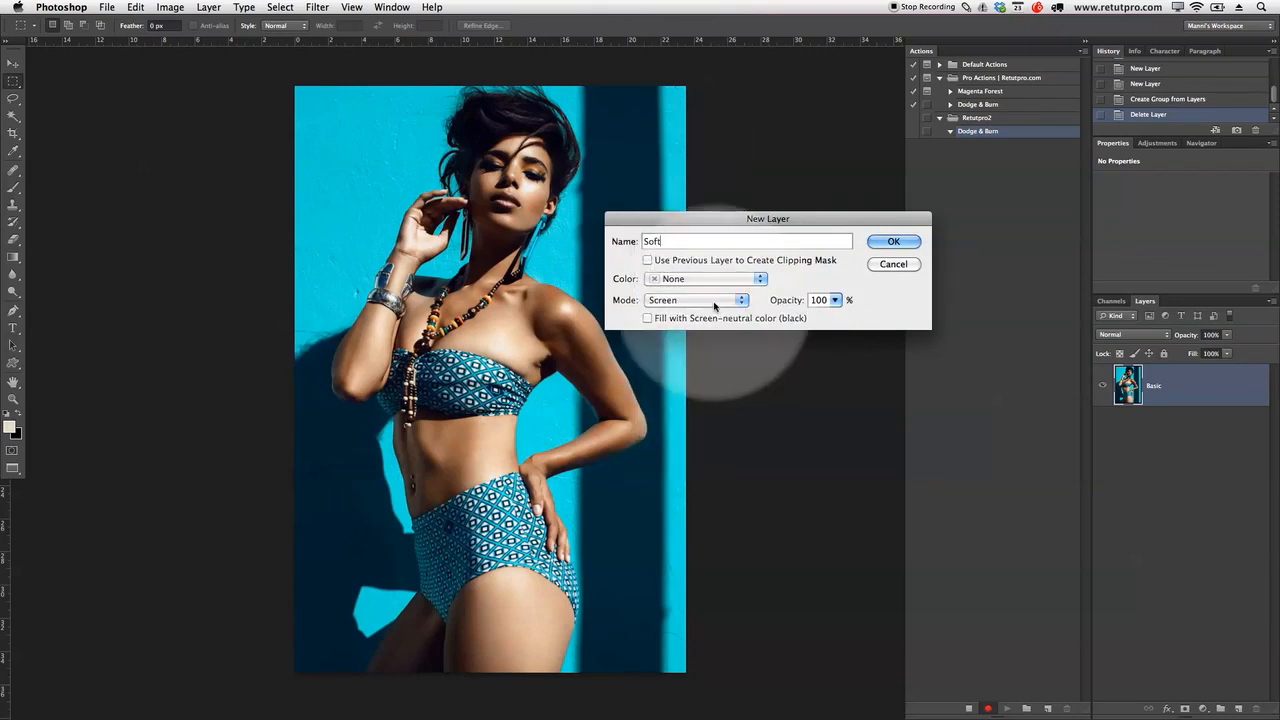
click(714, 300)
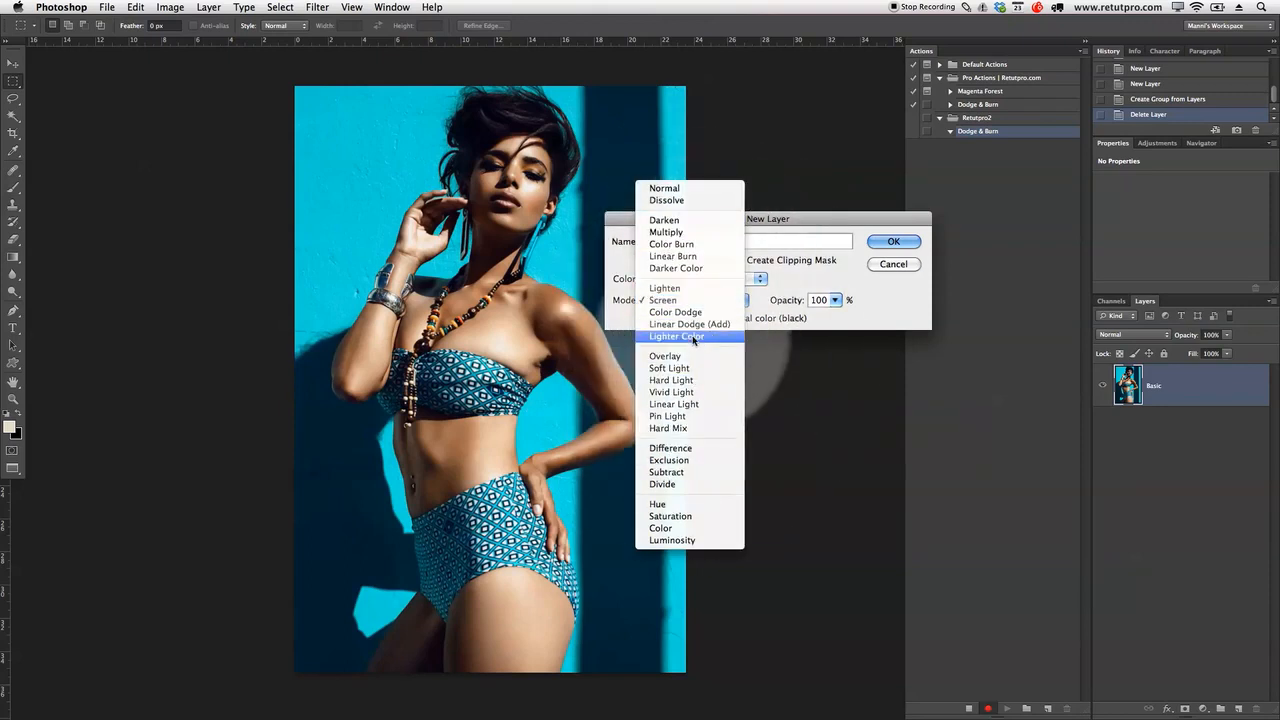
click(690, 368)
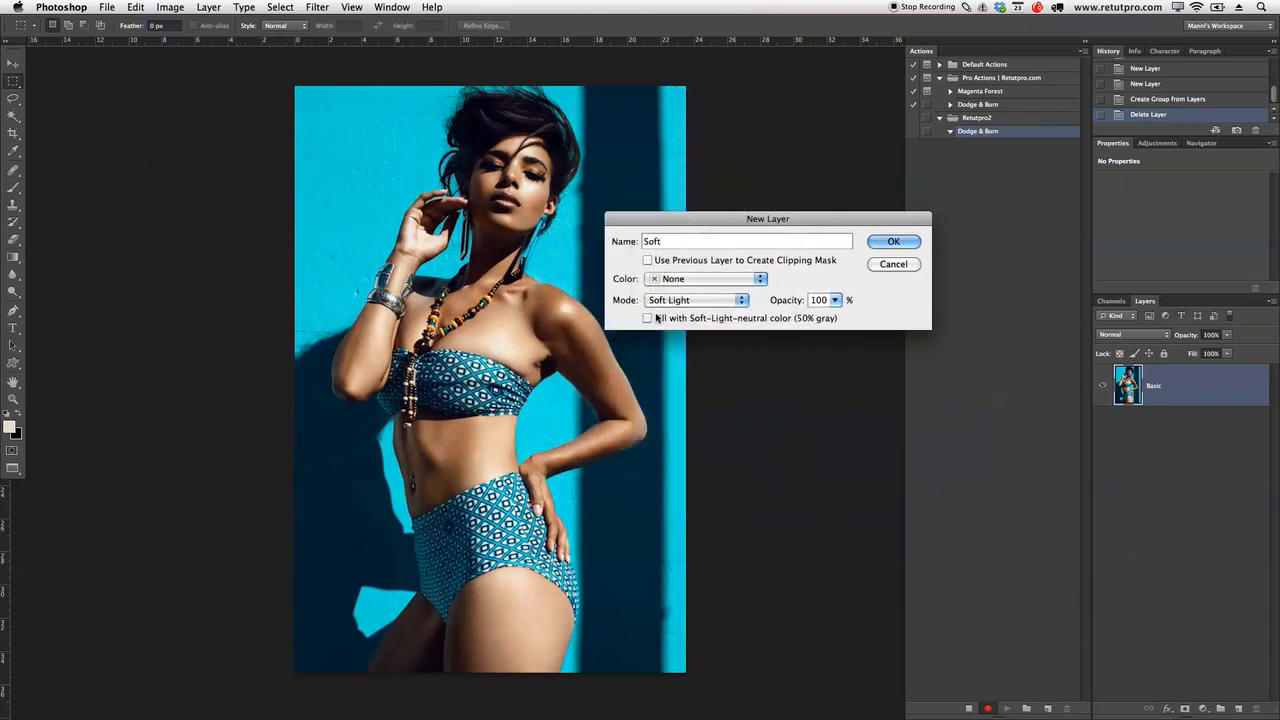
click(647, 318)
click(910, 242)
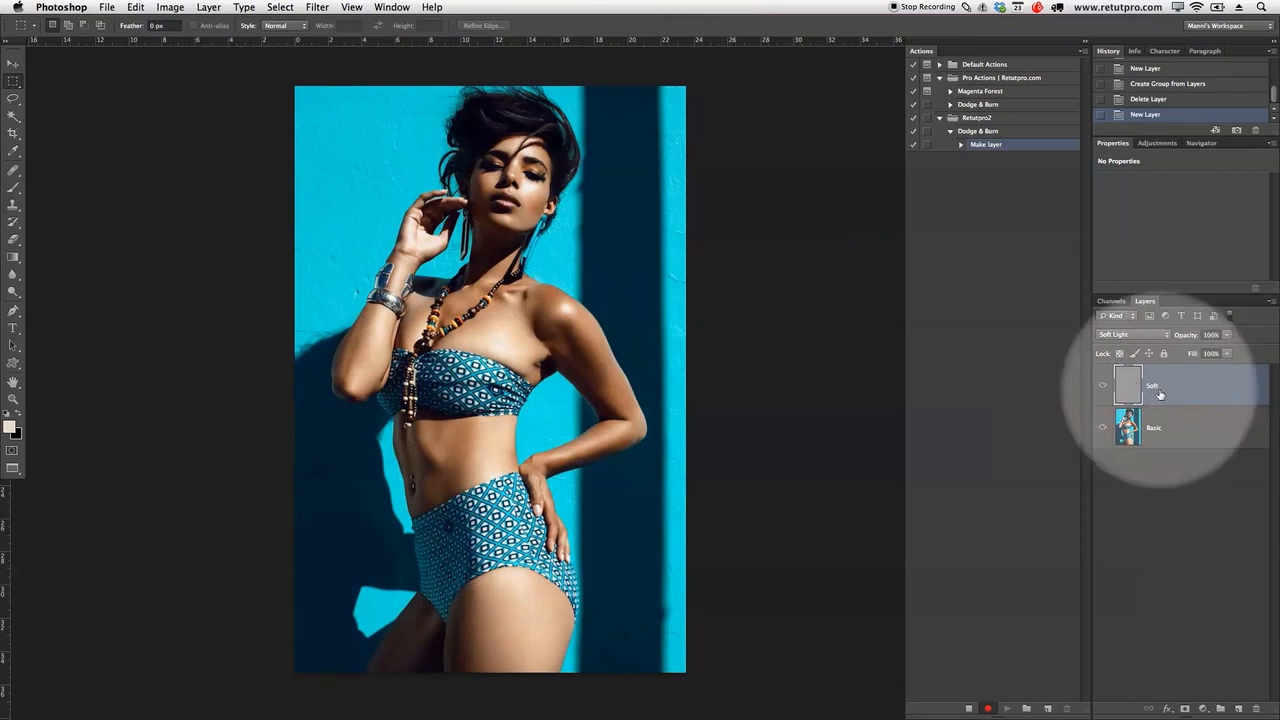
click(211, 7)
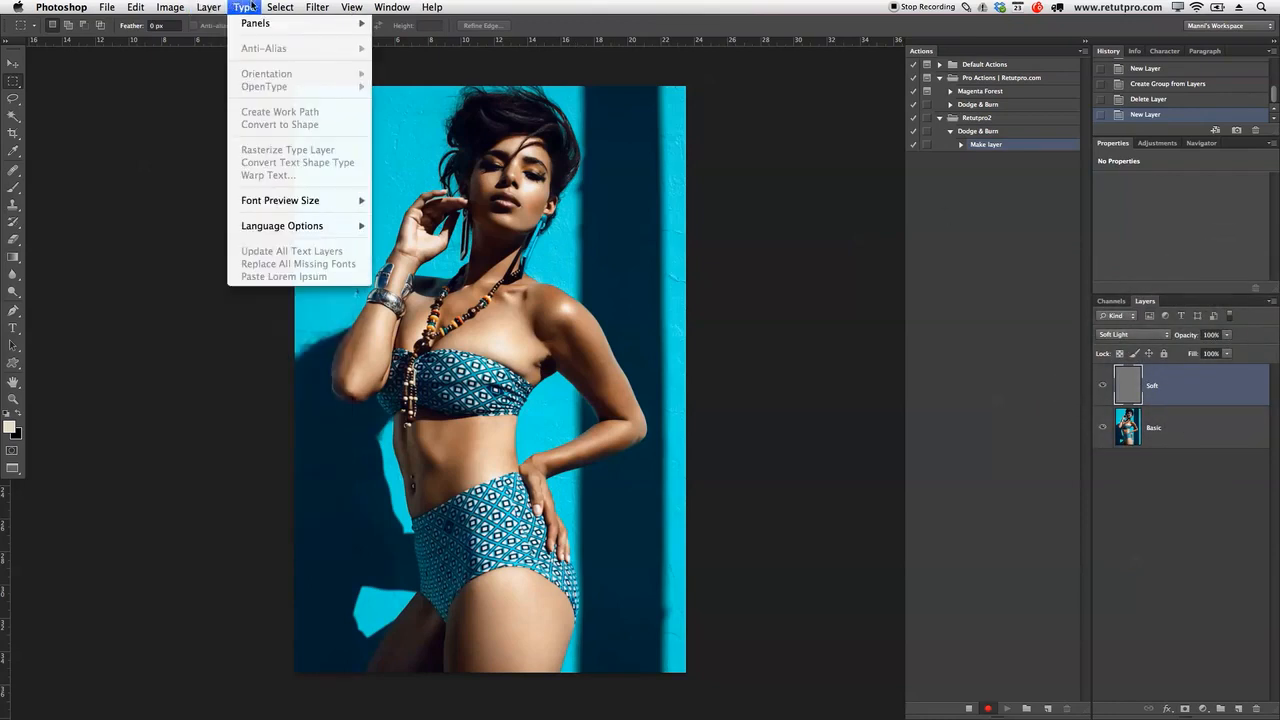
Step: Create a new layer named 'Hard' in Overlay mode, filled with neutral 50% gray
mouse_move(218, 24)
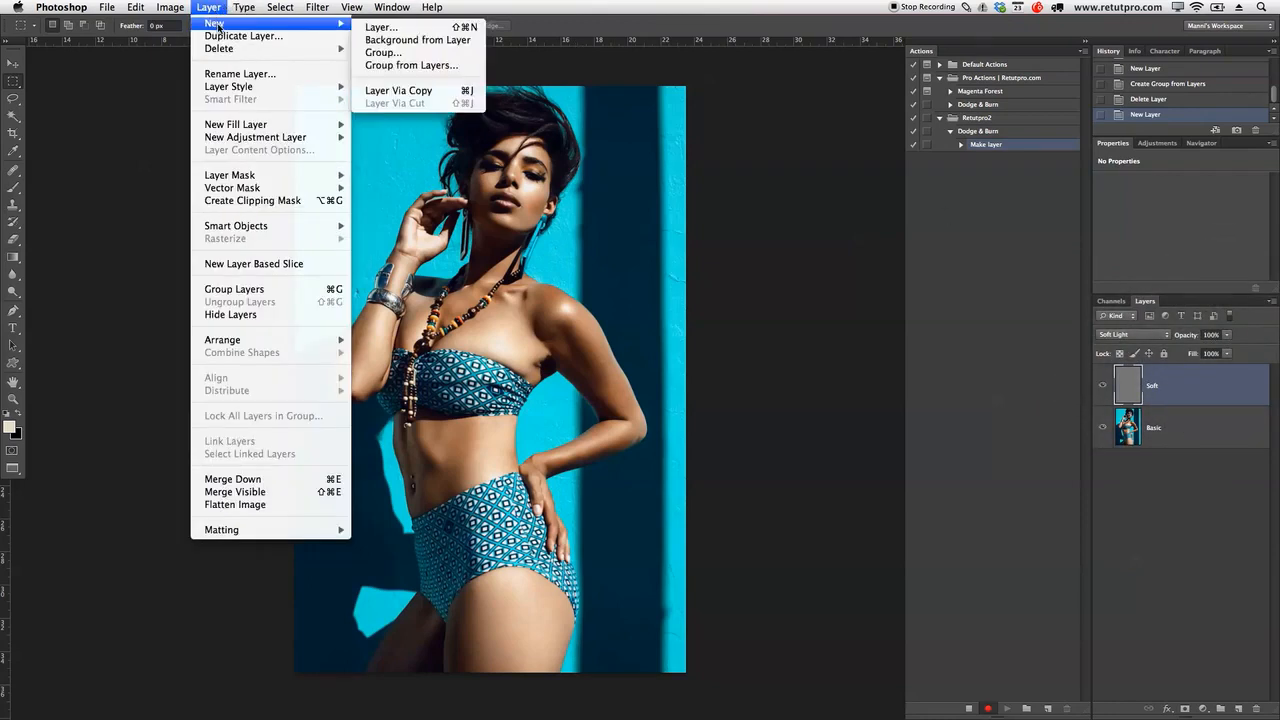
click(382, 26)
key(BackSpace)
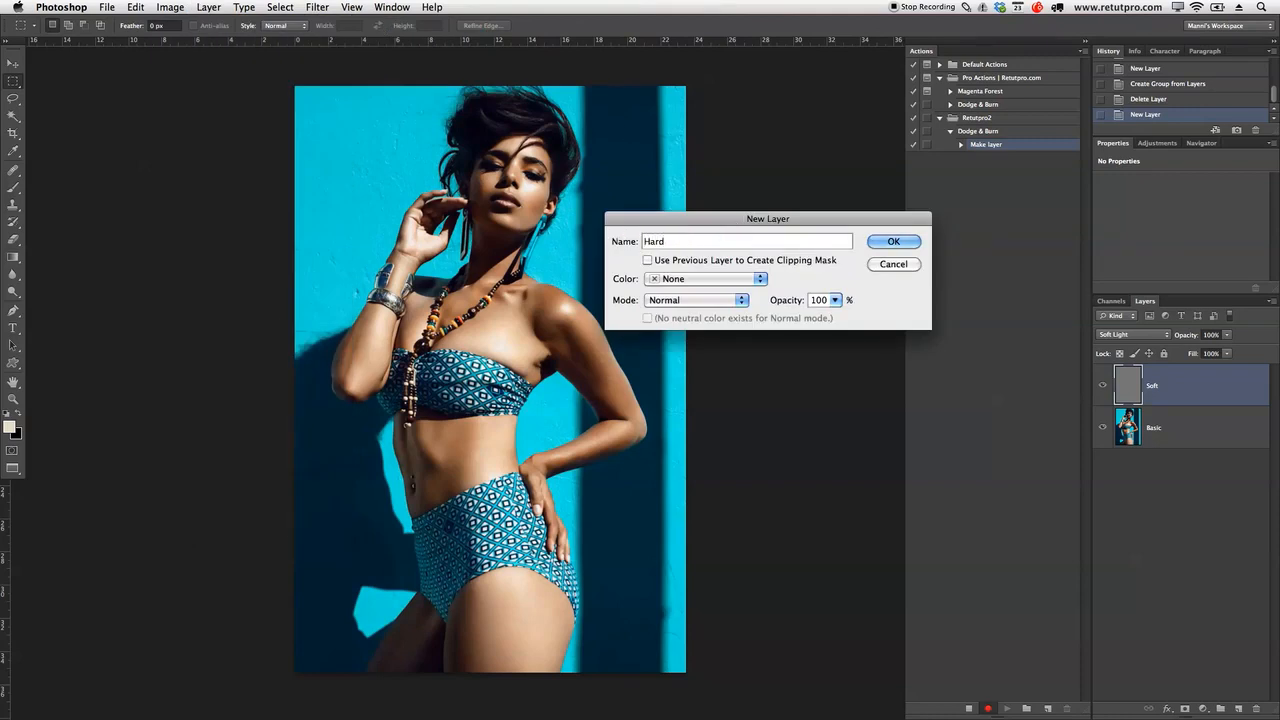
click(680, 300)
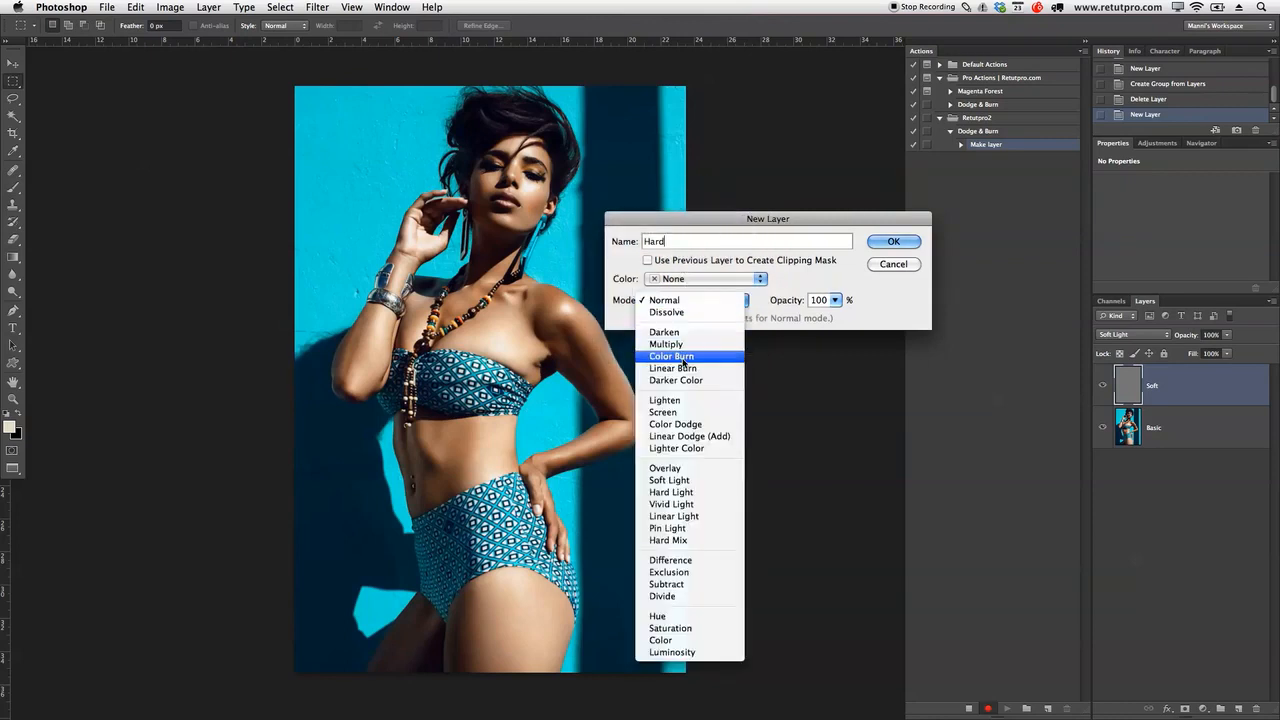
click(691, 468)
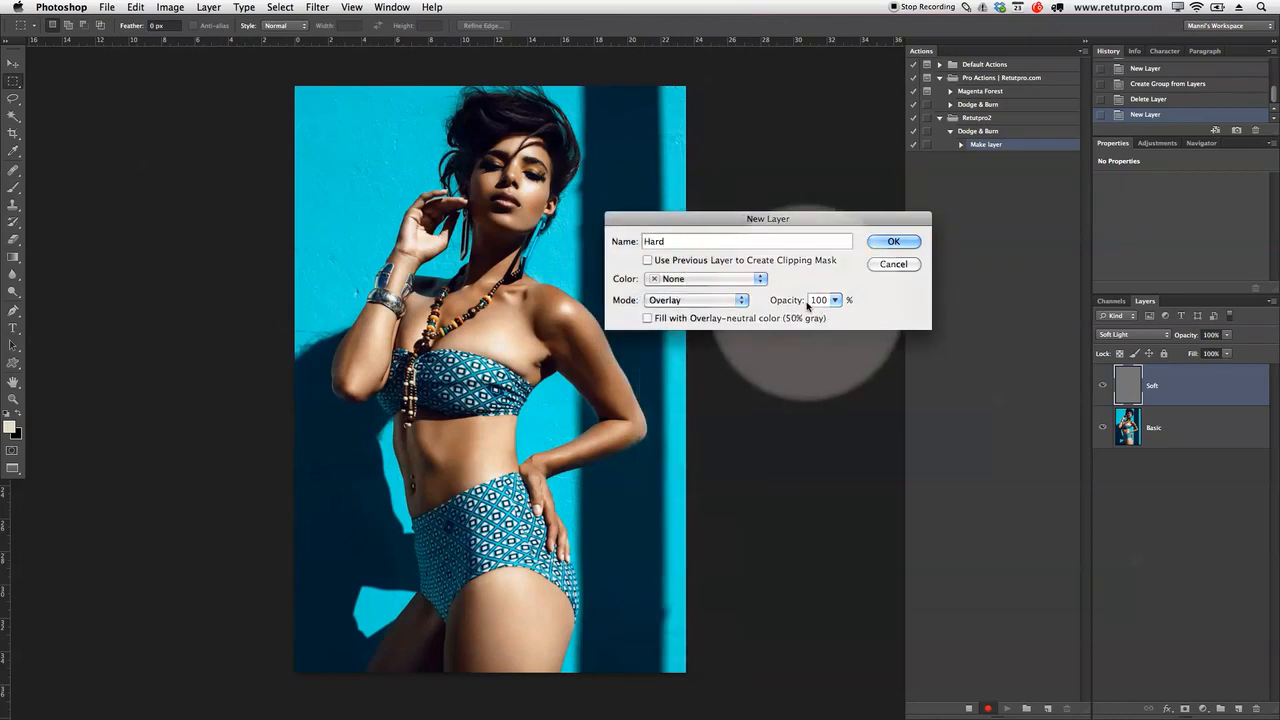
click(648, 318)
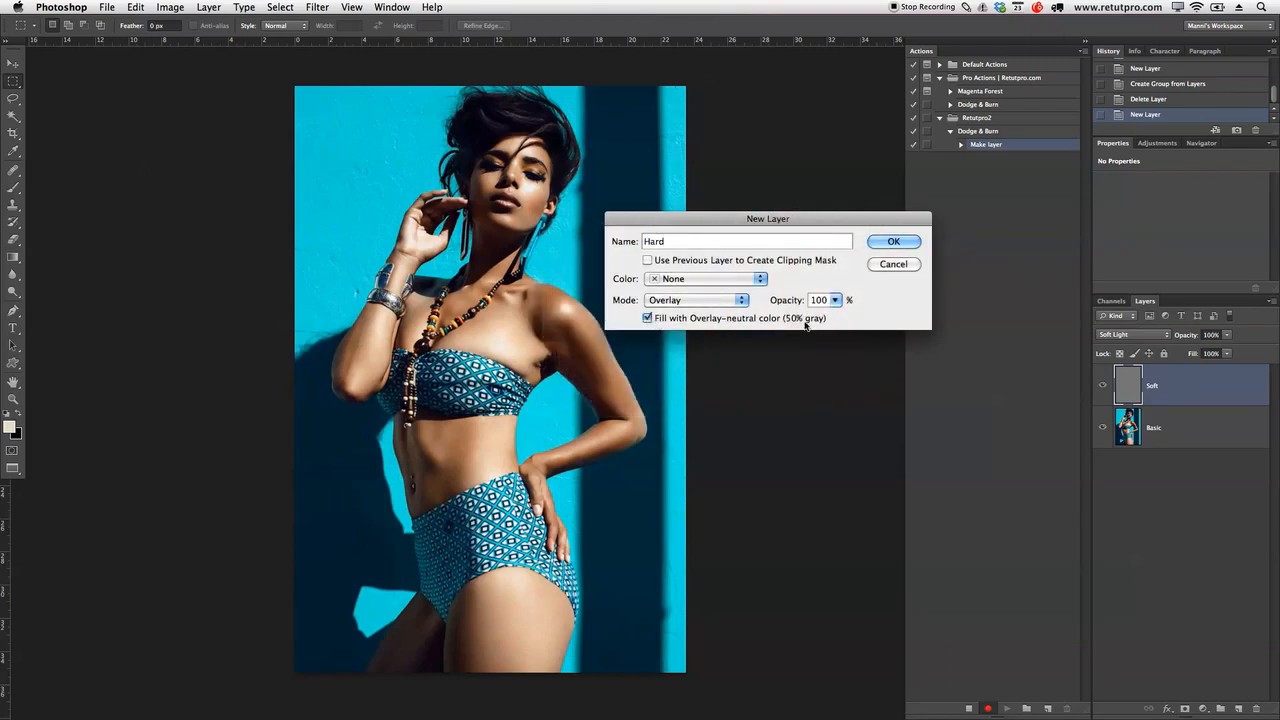
click(893, 242)
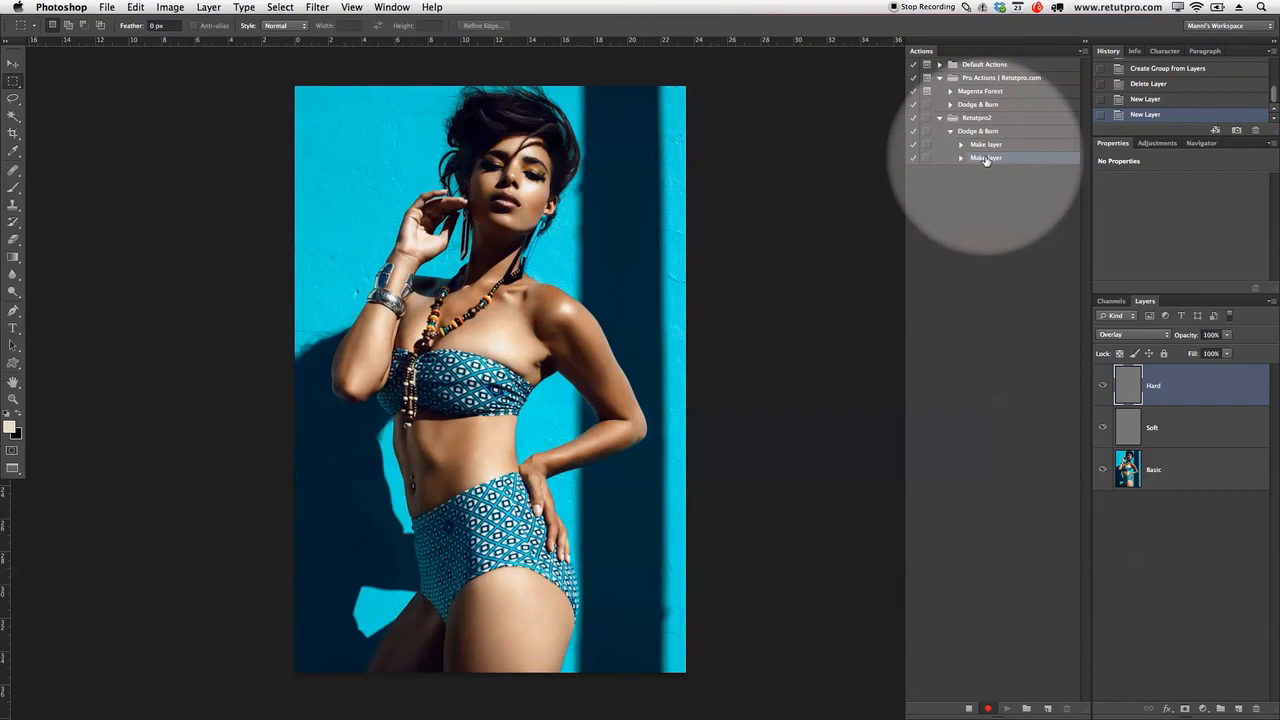
Step: Put the Soft and Hard layers into a new group named 'D&B' with a Red colour label
shift+click(1195, 432)
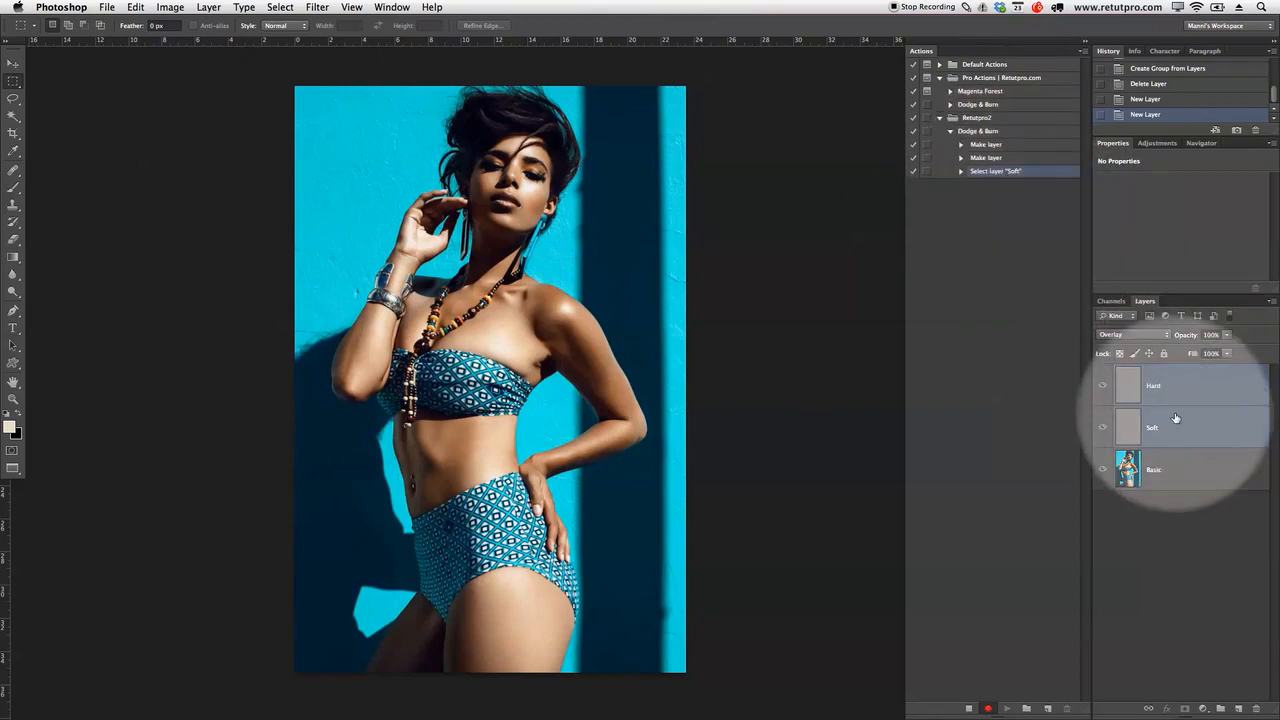
click(1271, 304)
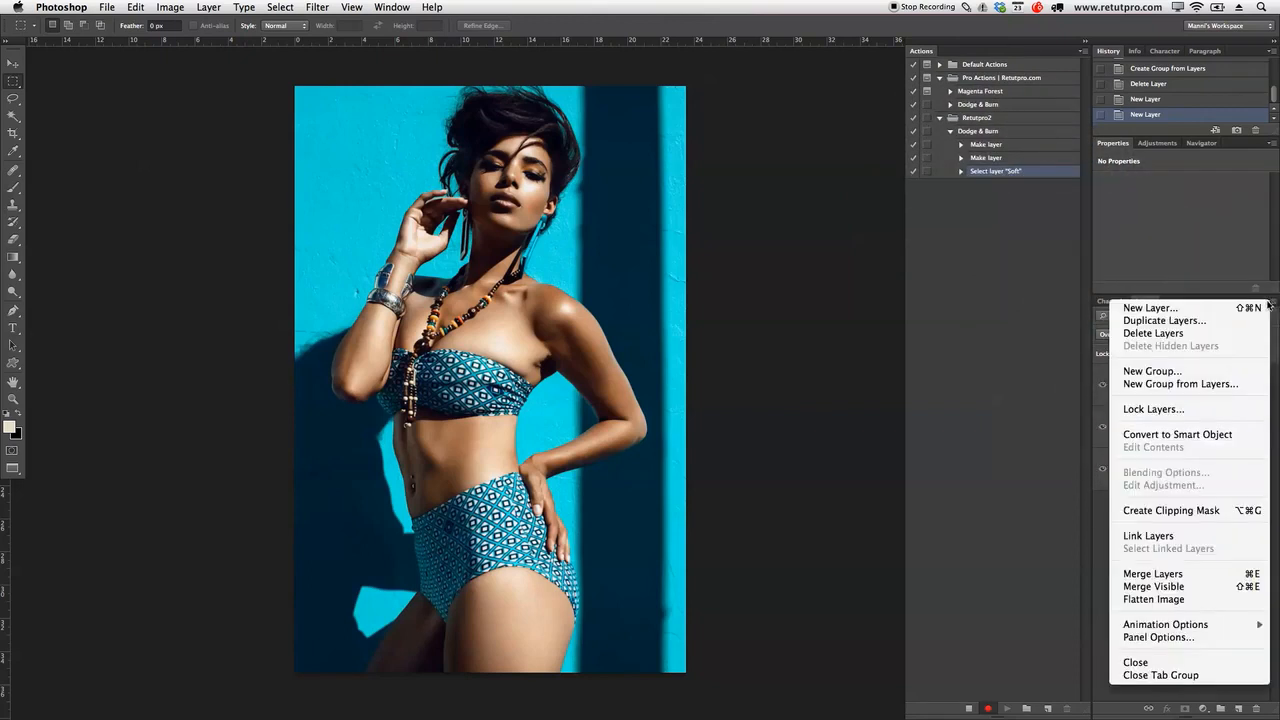
click(1190, 386)
drag(868, 428, 807, 230)
key(BackSpace)
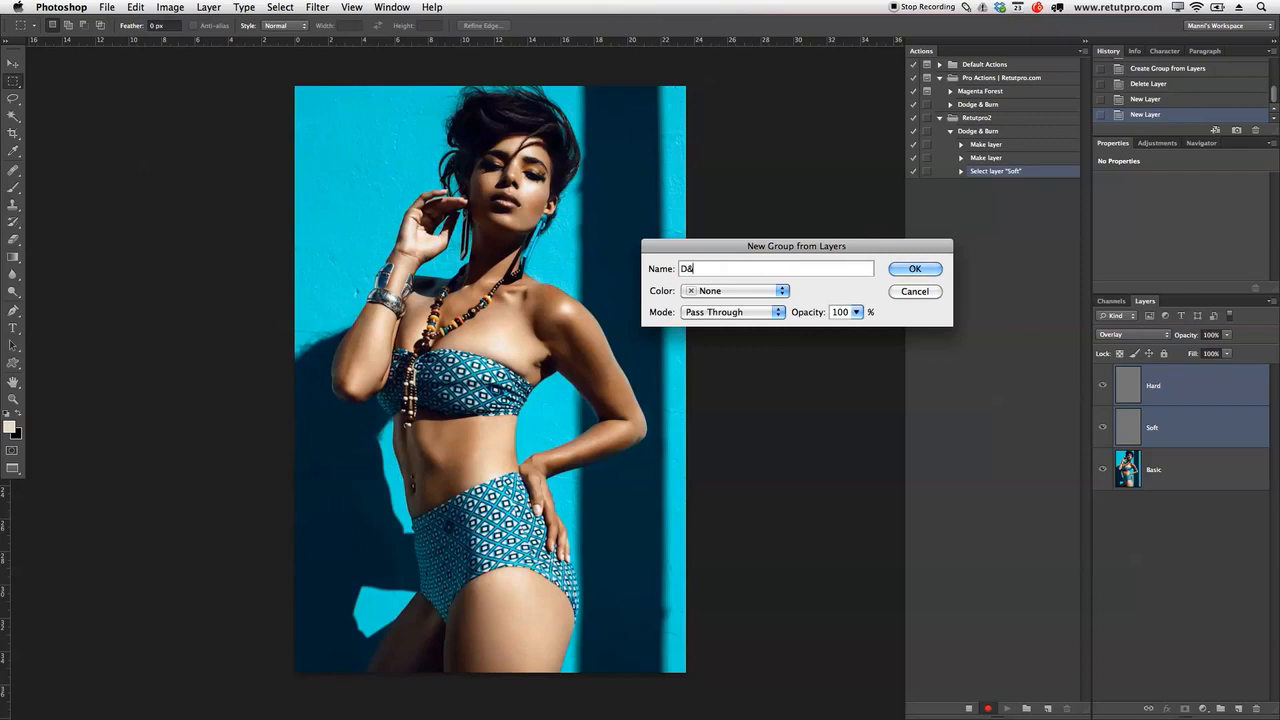
click(700, 290)
click(709, 318)
click(912, 269)
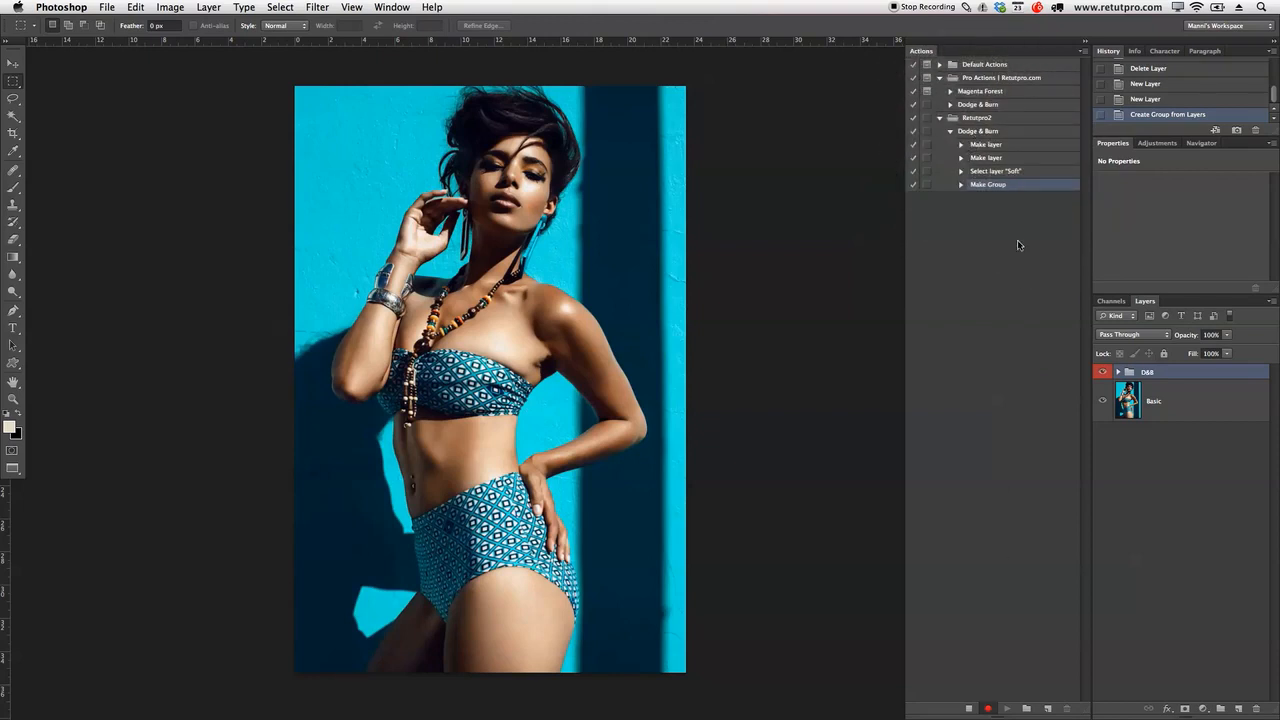
Step: Insert an action stop with message 'Thank you !' and Allow Continue ticked, then collapse the action
click(1083, 53)
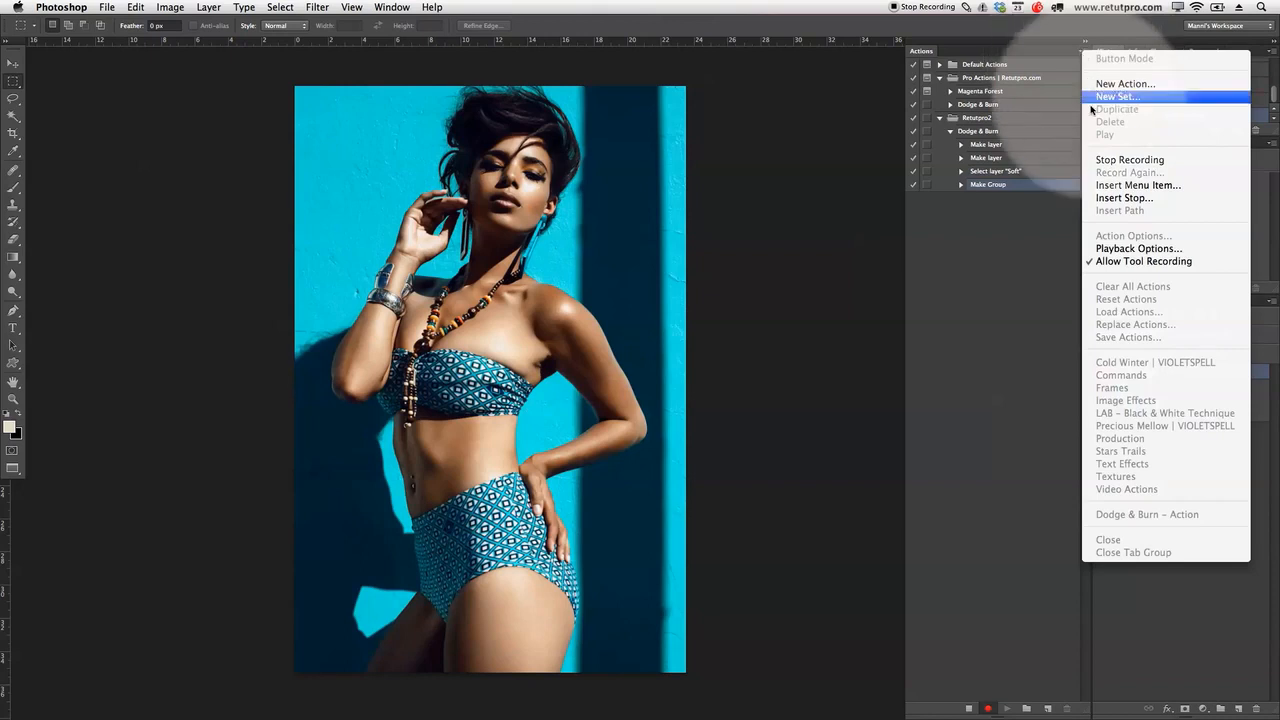
click(1134, 200)
drag(850, 411, 742, 251)
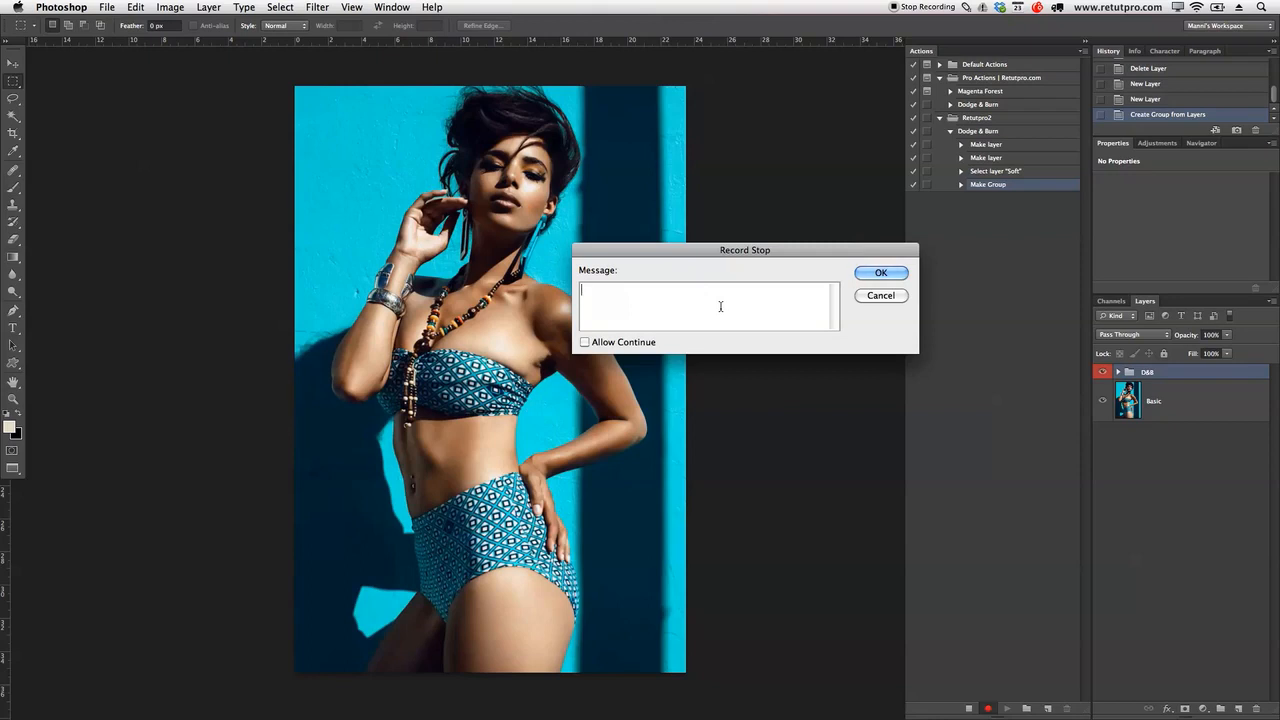
text(Thank you !)
click(586, 342)
click(881, 273)
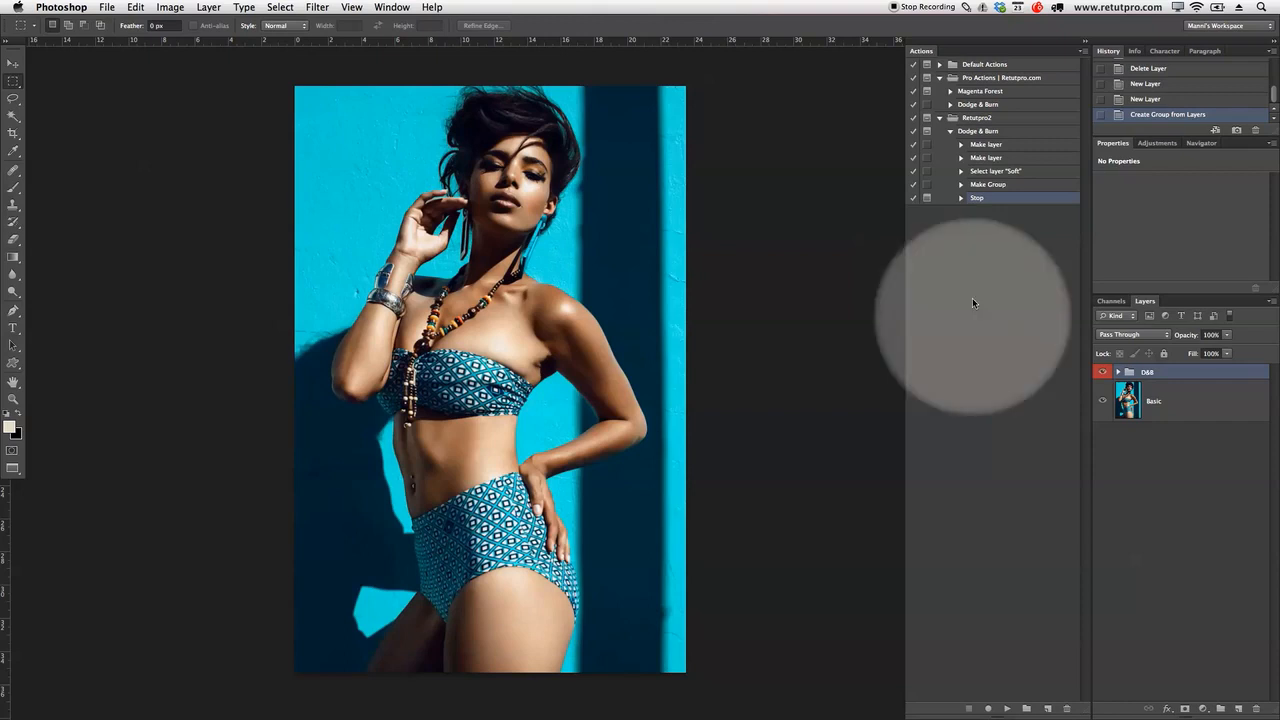
click(950, 131)
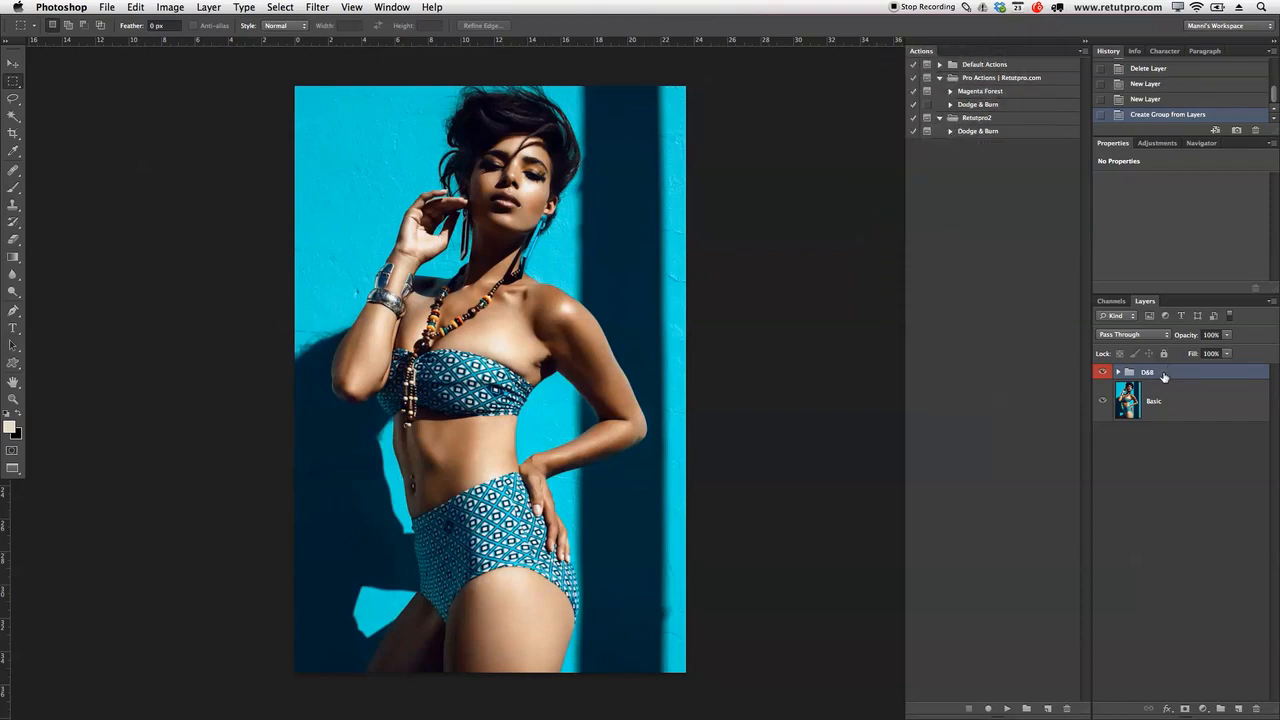
Step: Delete the D&B group, replay the Dodge & Burn action past its stop, and expand the rebuilt group
key(Delete)
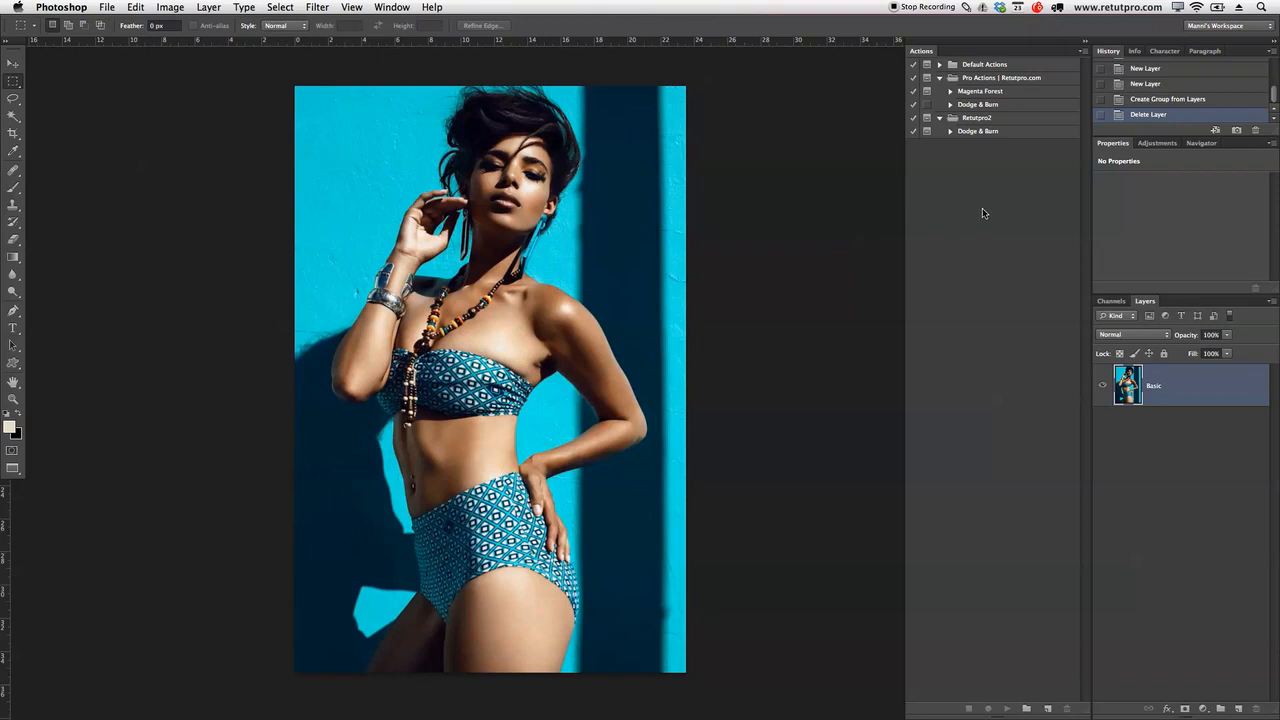
click(978, 131)
click(1006, 708)
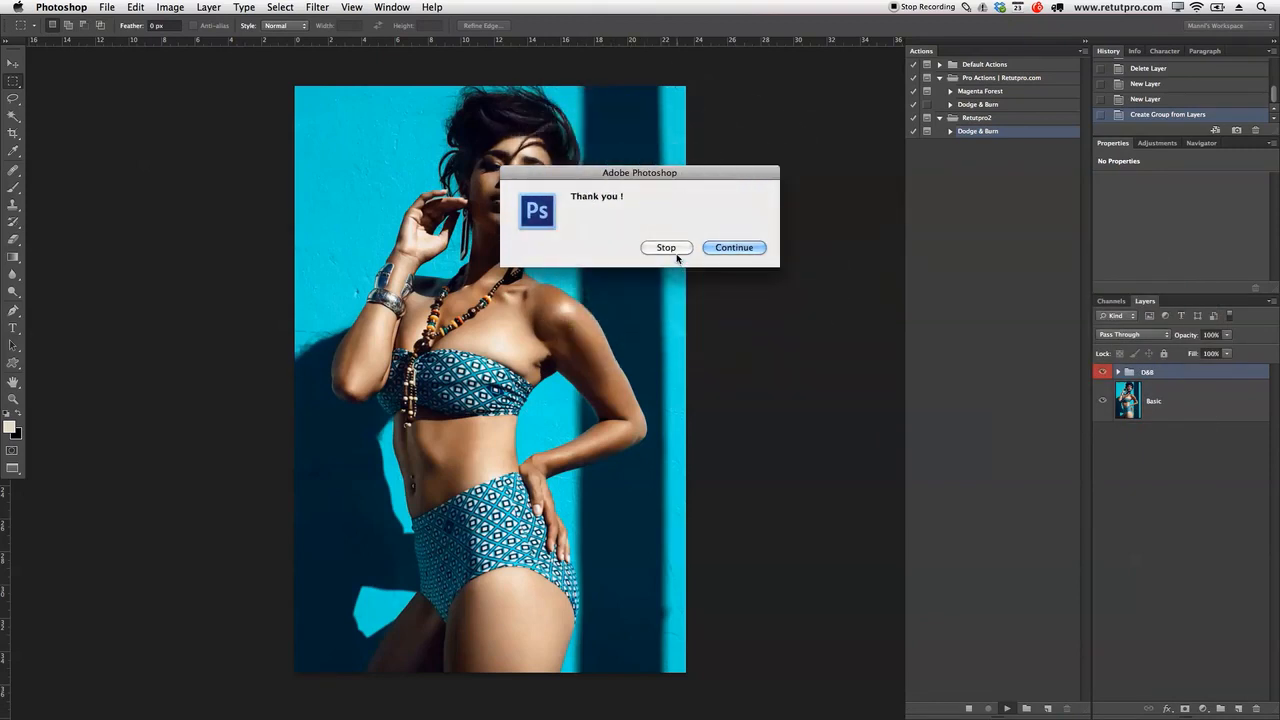
click(716, 253)
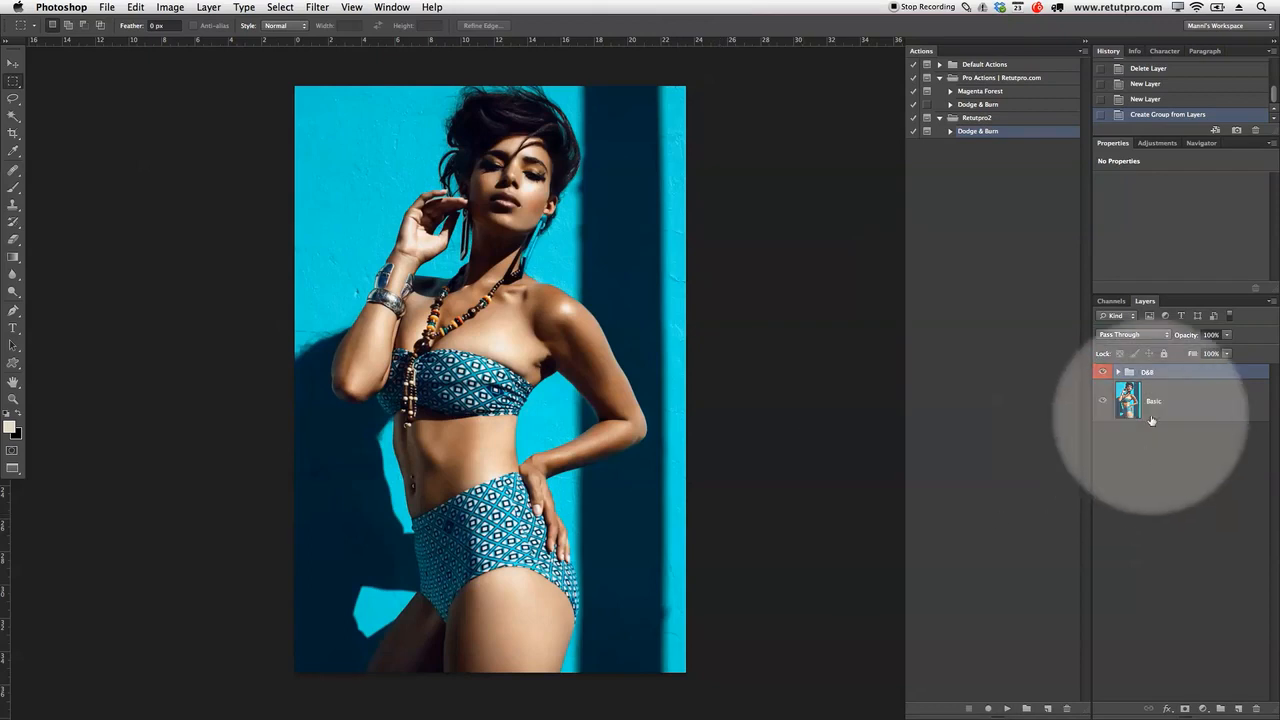
click(1118, 372)
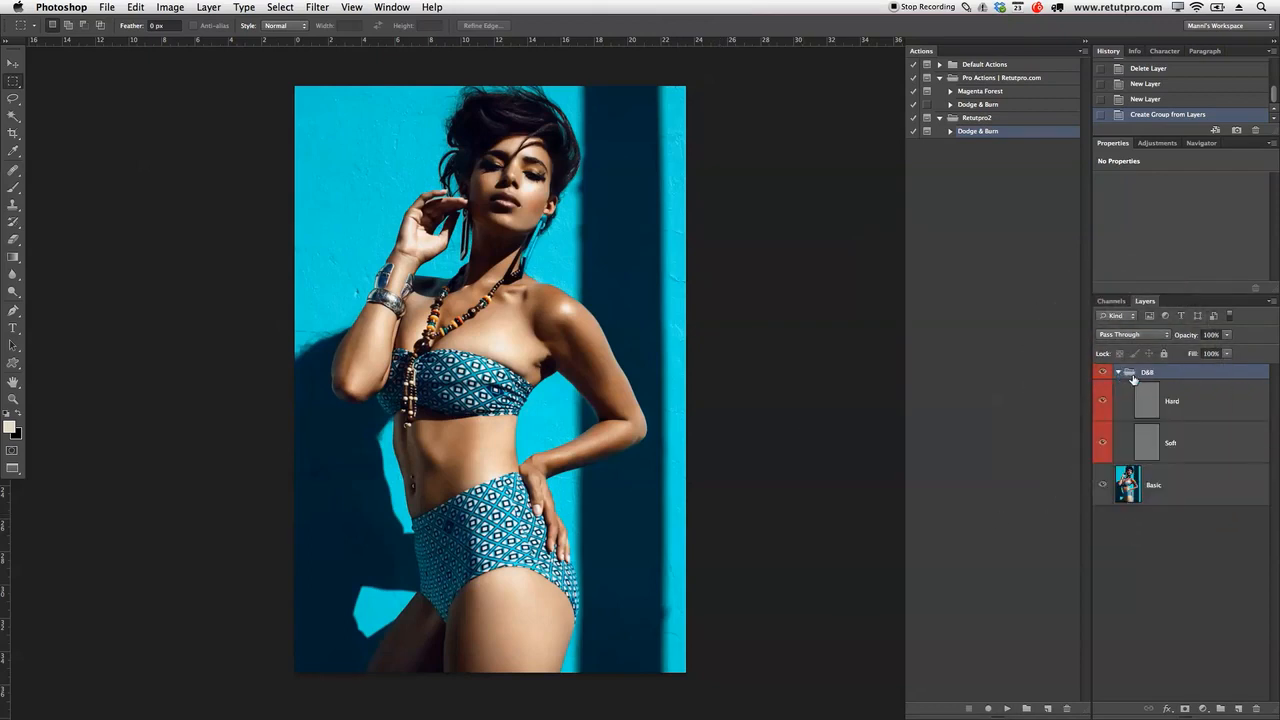